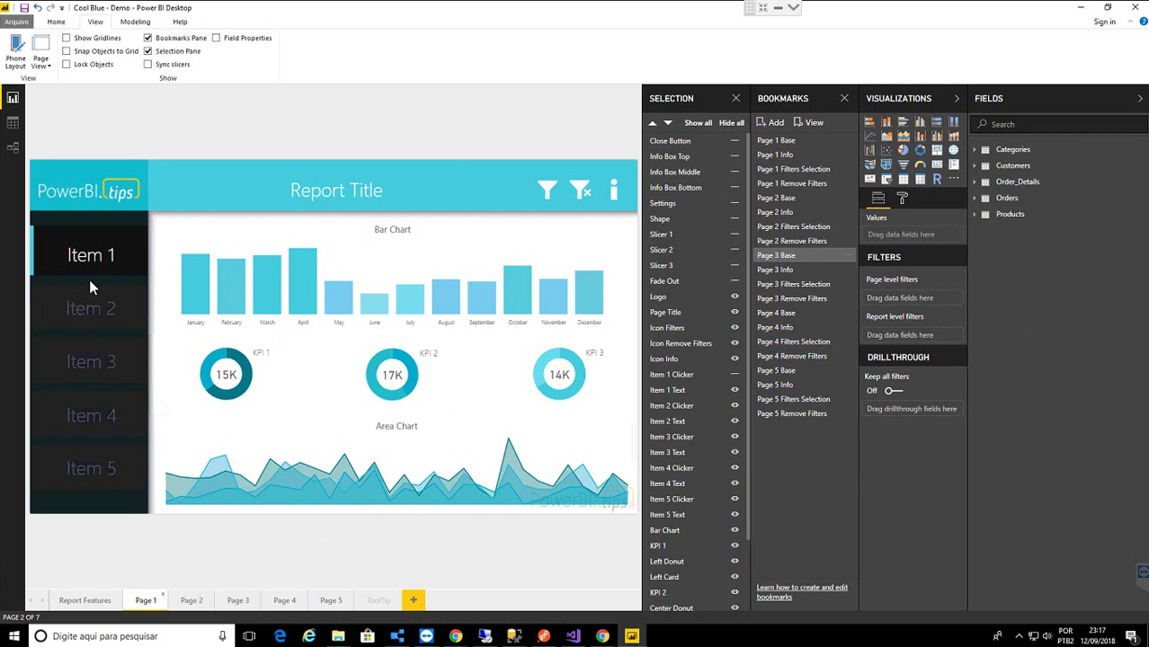
# Test the side navigation by following the Item 2, 3, 4 and 5 links in turn and returning to Item 1.
pyautogui.click(95, 315)
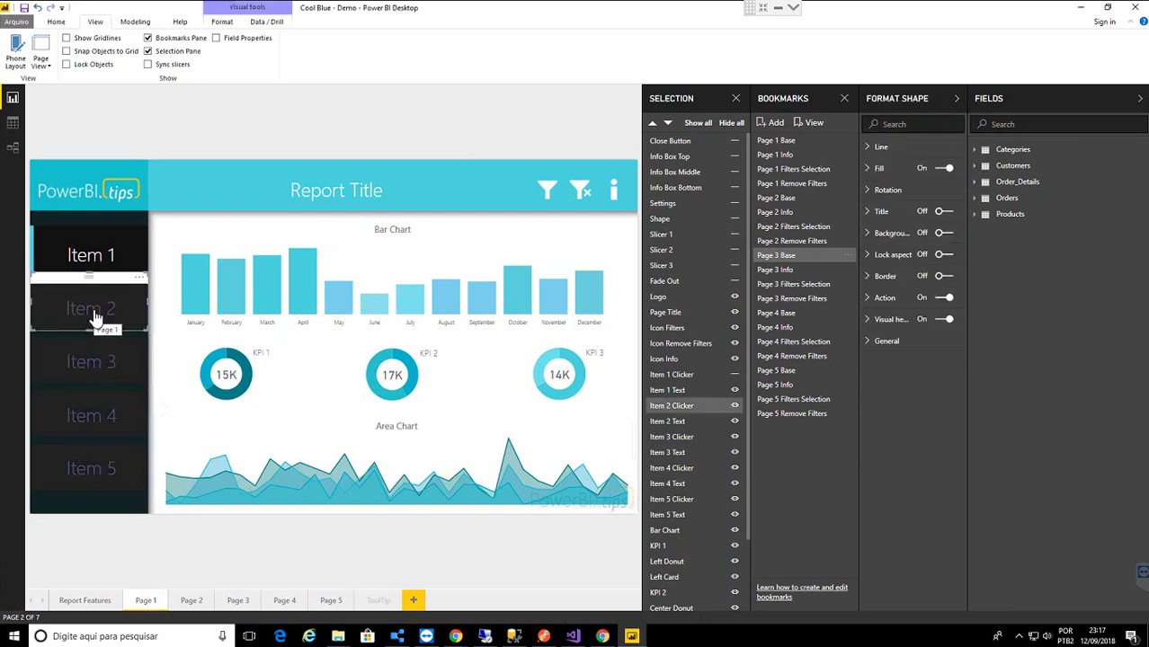
pyautogui.keyDown('ctrl'); pyautogui.click(94, 315); pyautogui.keyUp('ctrl')
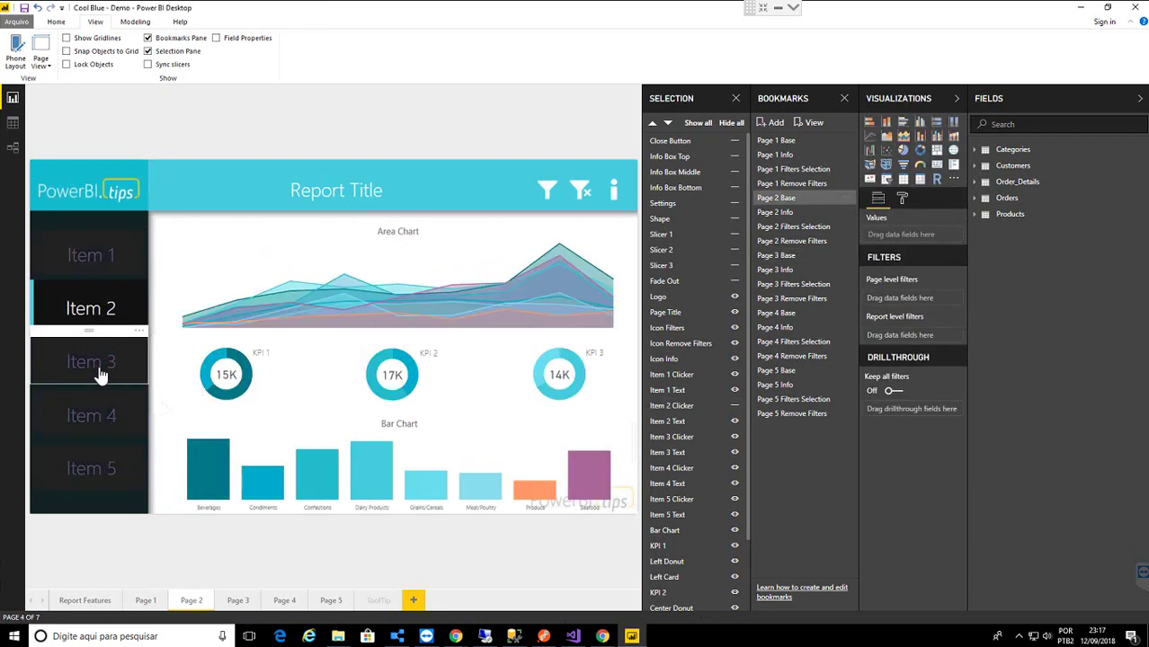
pyautogui.keyDown('ctrl'); pyautogui.click(101, 376); pyautogui.keyUp('ctrl')
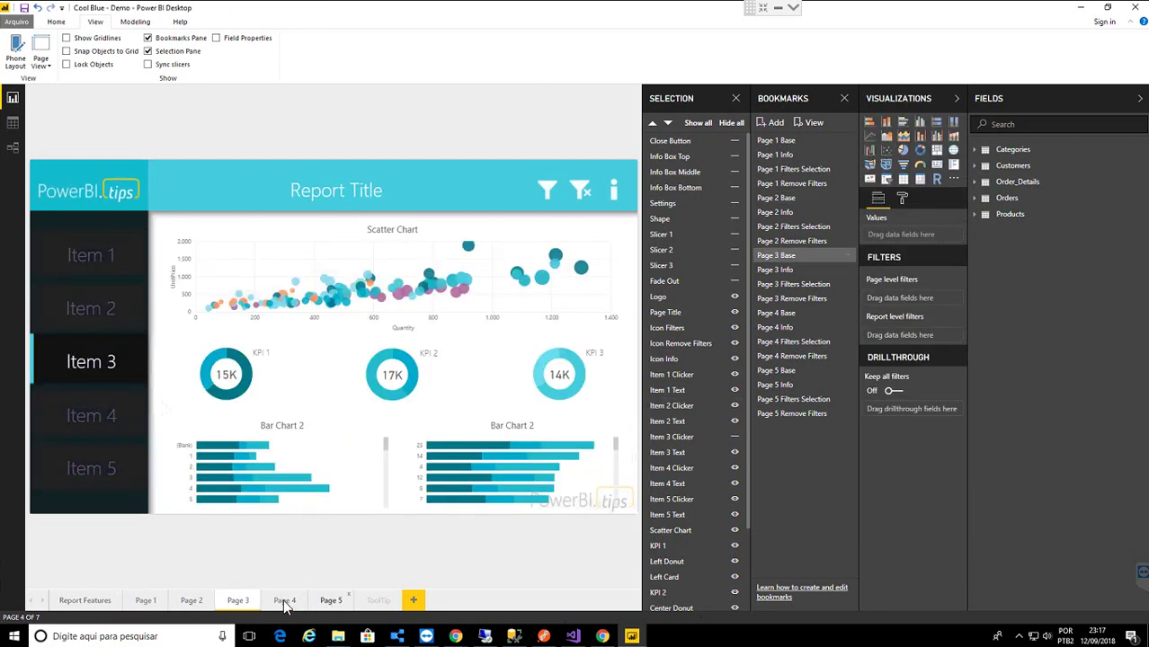
pyautogui.keyDown('ctrl'); pyautogui.click(100, 428); pyautogui.keyUp('ctrl')
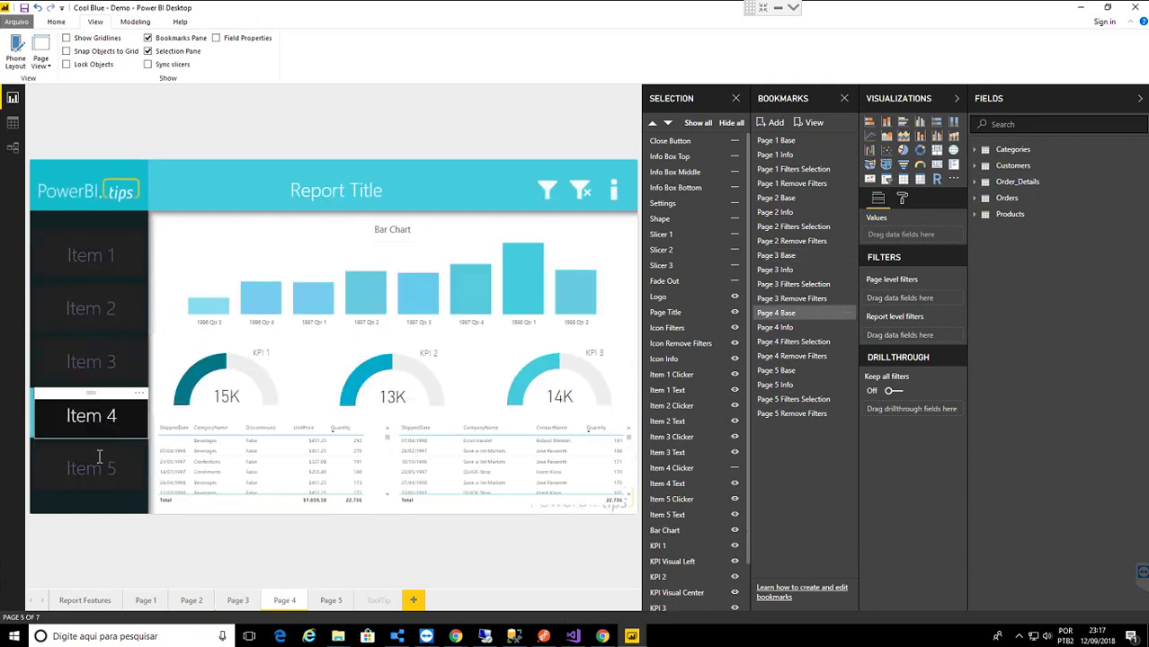
pyautogui.keyDown('ctrl'); pyautogui.click(102, 490); pyautogui.keyUp('ctrl')
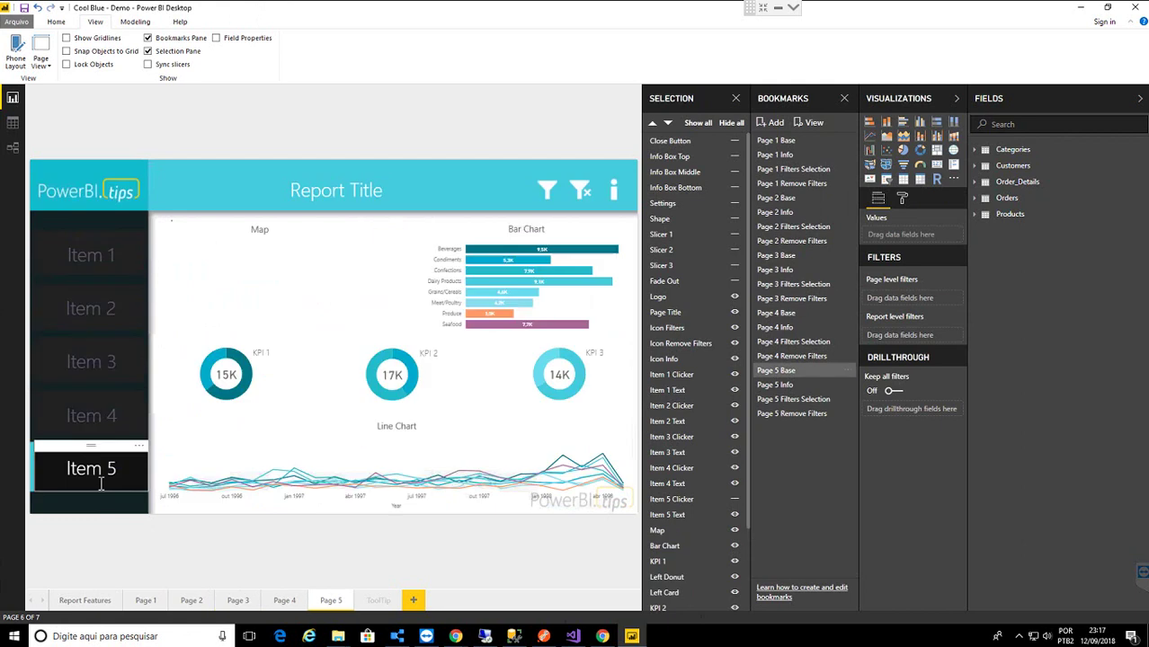
pyautogui.keyDown('ctrl'); pyautogui.click(91, 268); pyautogui.keyUp('ctrl')
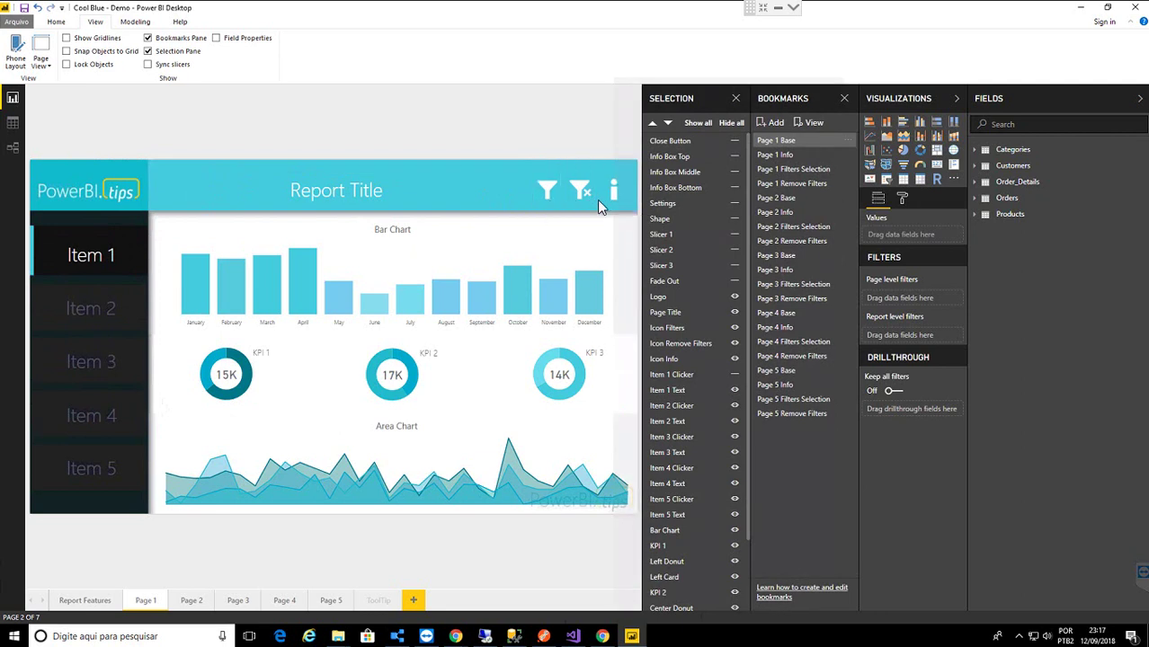
# Test the header's filter, remove-filters and info icons on Page 1, and close the info overlay.
pyautogui.keyDown('ctrl'); pyautogui.click(550, 196); pyautogui.keyUp('ctrl')
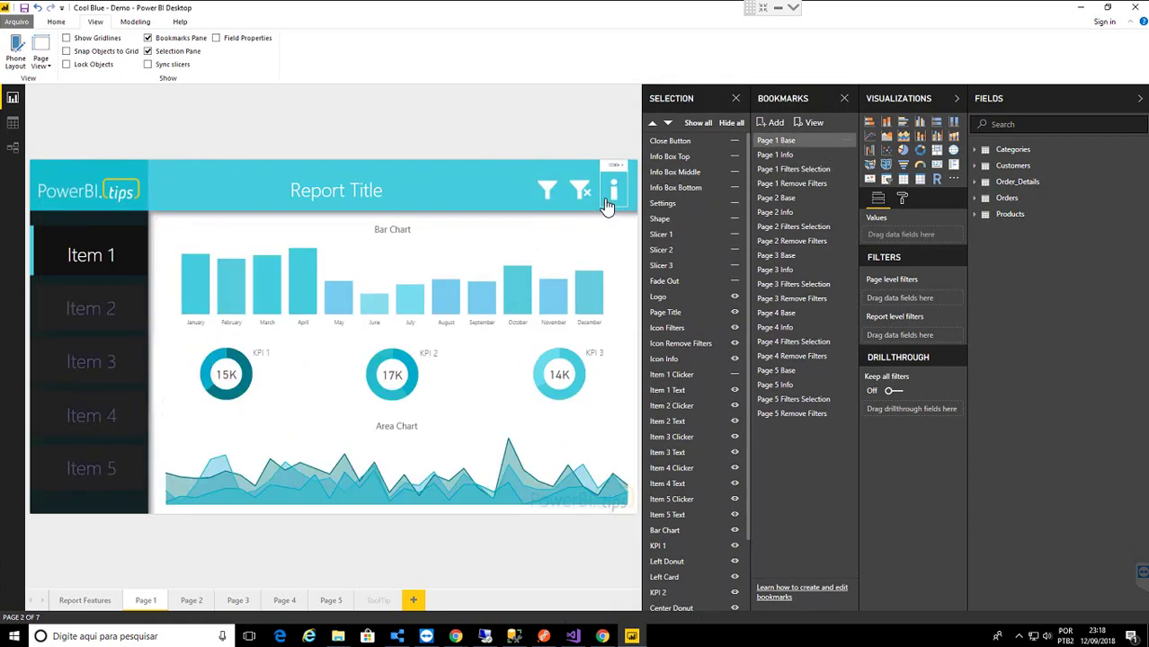
pyautogui.keyDown('ctrl'); pyautogui.click(582, 194); pyautogui.keyUp('ctrl')
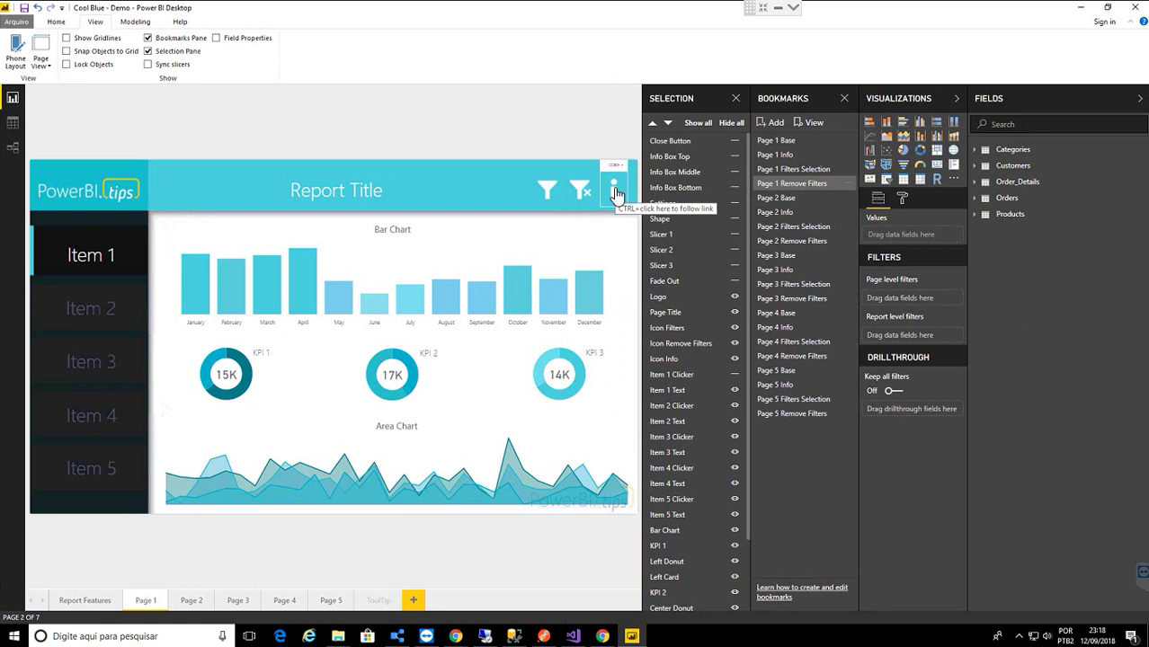
pyautogui.keyDown('ctrl'); pyautogui.click(617, 194); pyautogui.keyUp('ctrl')
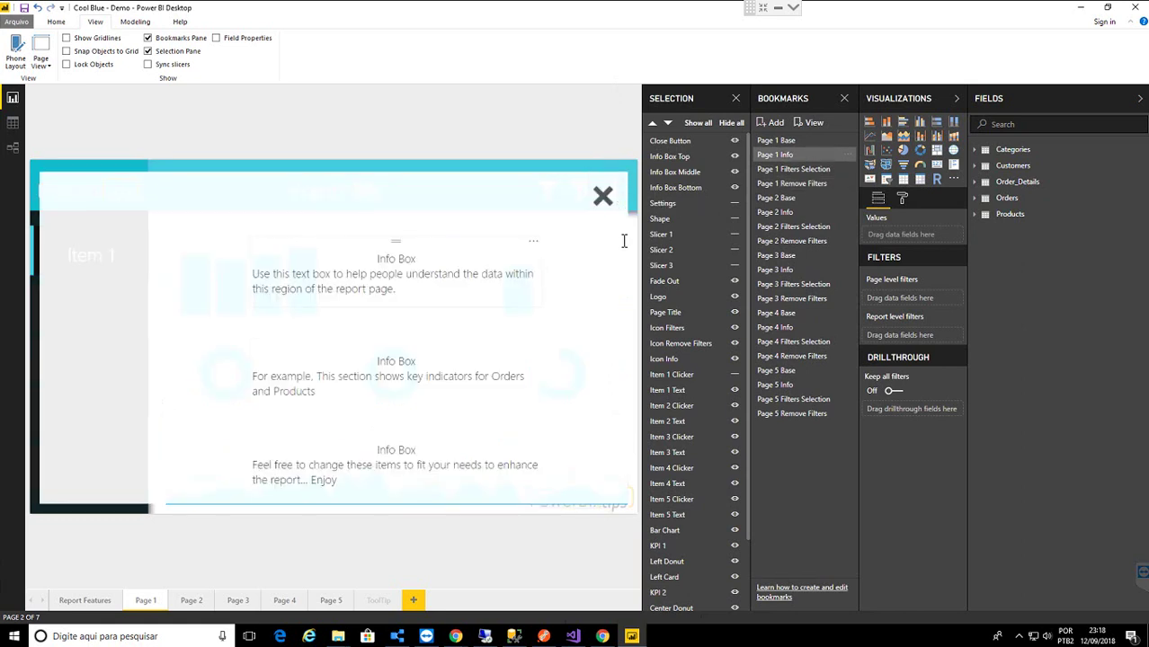
pyautogui.keyDown('ctrl'); pyautogui.click(603, 200); pyautogui.keyUp('ctrl')
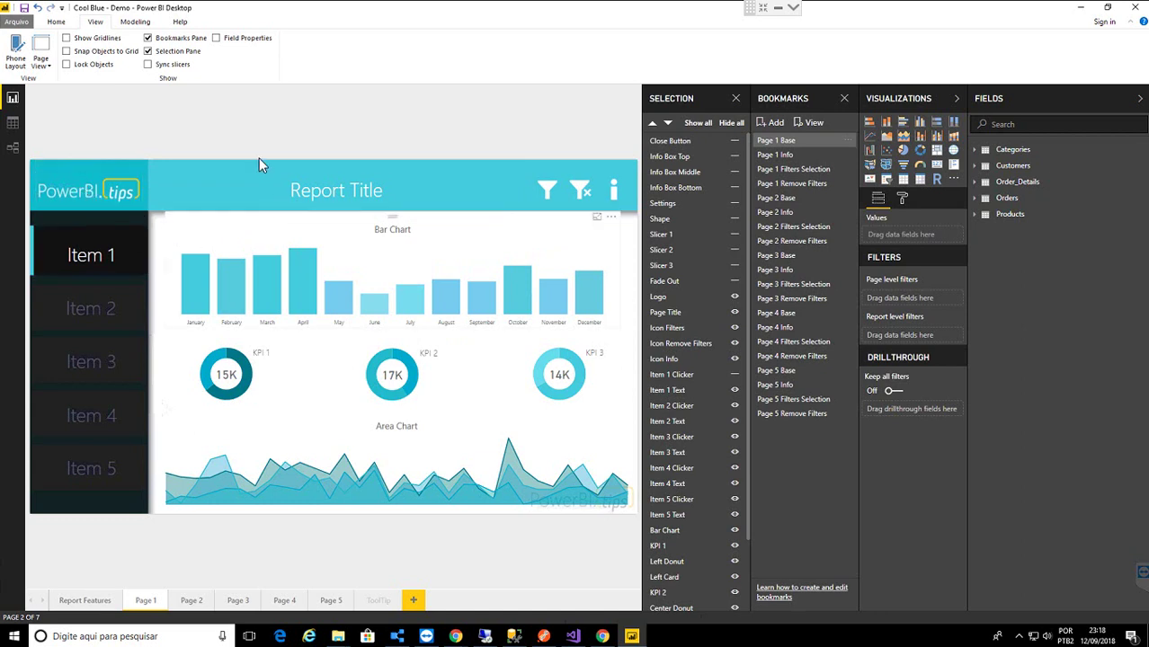
# Move the Item 1 text and the Item 2, Item 3 and Item 4 clickers from the navigation menu onto the chart area.
pyautogui.click(80, 234)
pyautogui.moveTo(79, 235); pyautogui.dragTo(189, 217)
pyautogui.click(71, 298)
pyautogui.moveTo(71, 298); pyautogui.dragTo(222, 277)
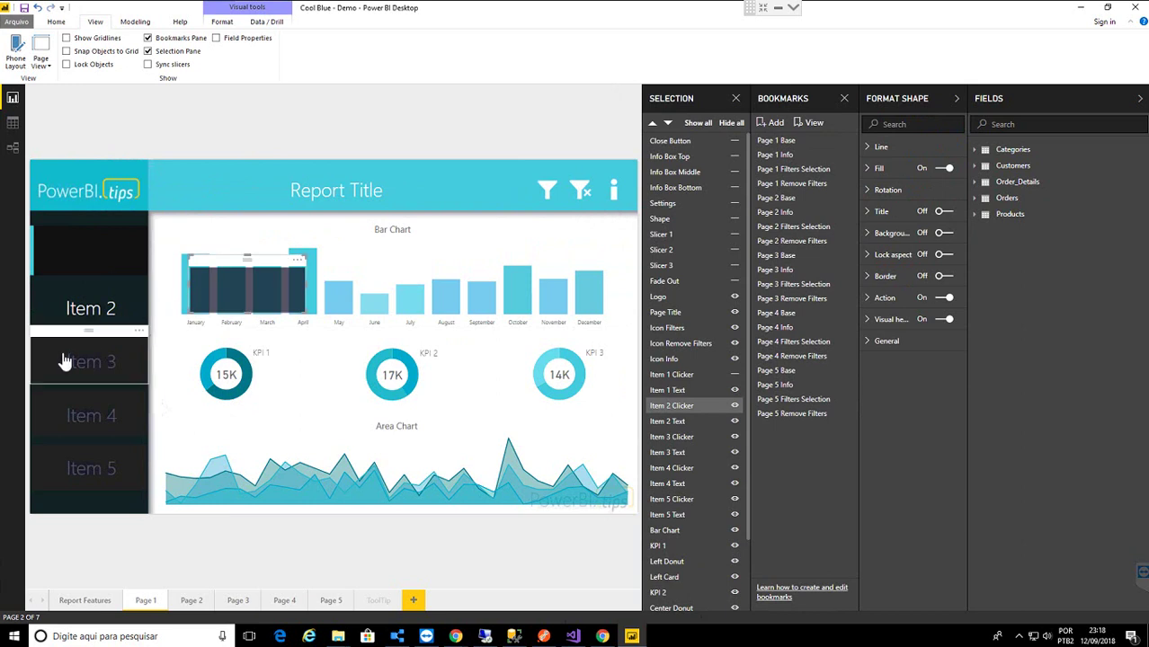
pyautogui.click(64, 360)
pyautogui.moveTo(67, 341); pyautogui.dragTo(197, 329)
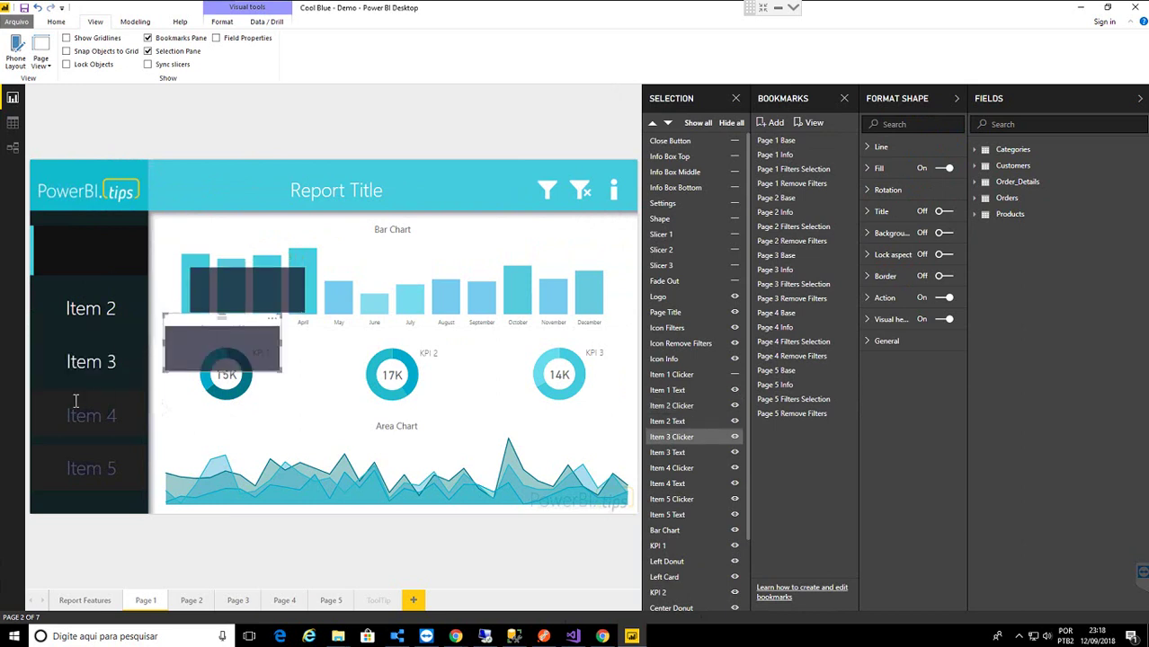
pyautogui.click(76, 400)
pyautogui.moveTo(72, 395); pyautogui.dragTo(212, 367)
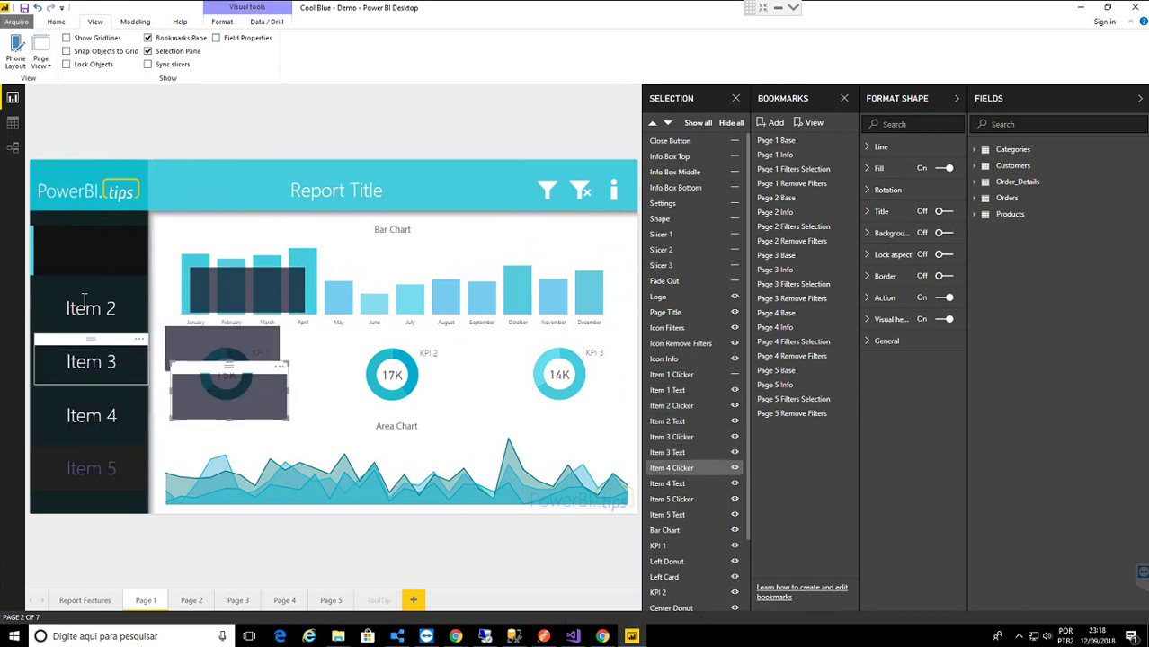
pyautogui.click(85, 308)
pyautogui.moveTo(109, 290); pyautogui.dragTo(331, 357)
# Undo all moves of the navigation texts and clickers on Page 1 and deselect everything.
pyautogui.click(58, 289)
pyautogui.click(46, 298)
pyautogui.click(49, 285)
pyautogui.click(51, 270)
pyautogui.click(52, 265)
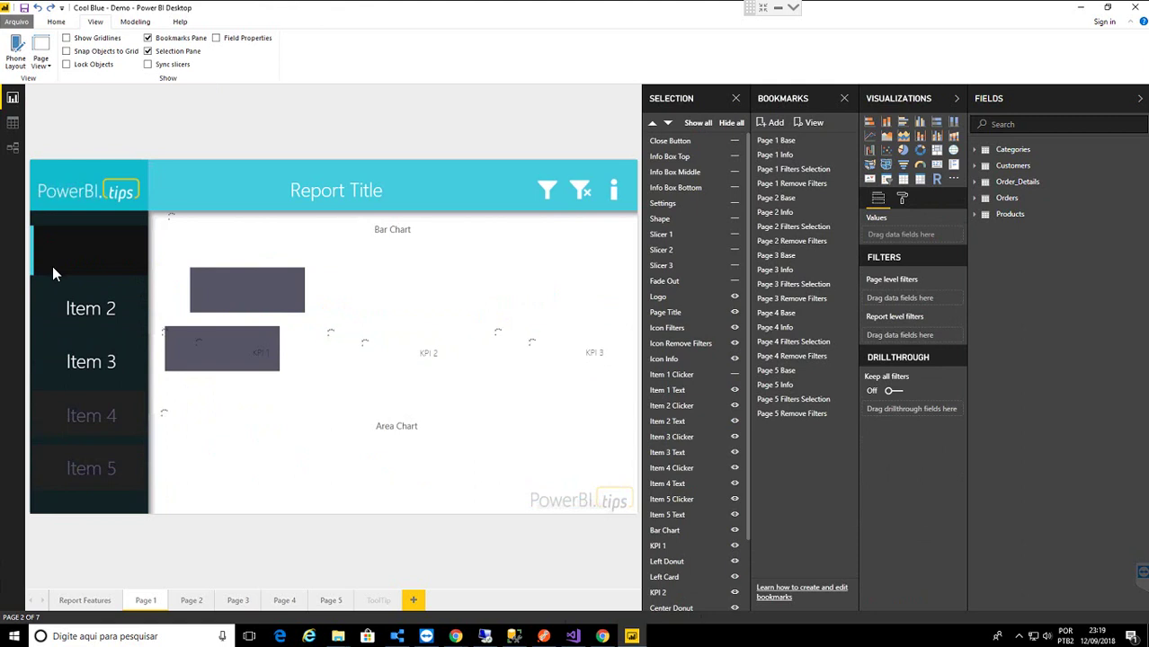
pyautogui.click(52, 267)
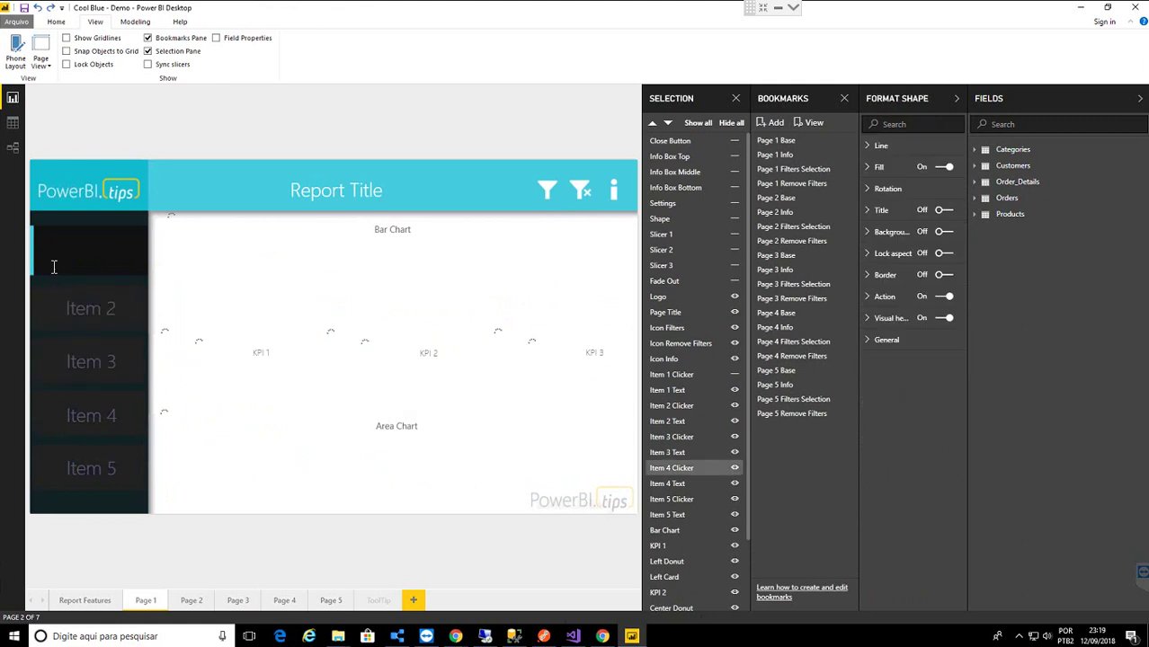
pyautogui.hotkey('ctrl', 'z')
pyautogui.hotkey('ctrl', 'z')
pyautogui.click(595, 214)
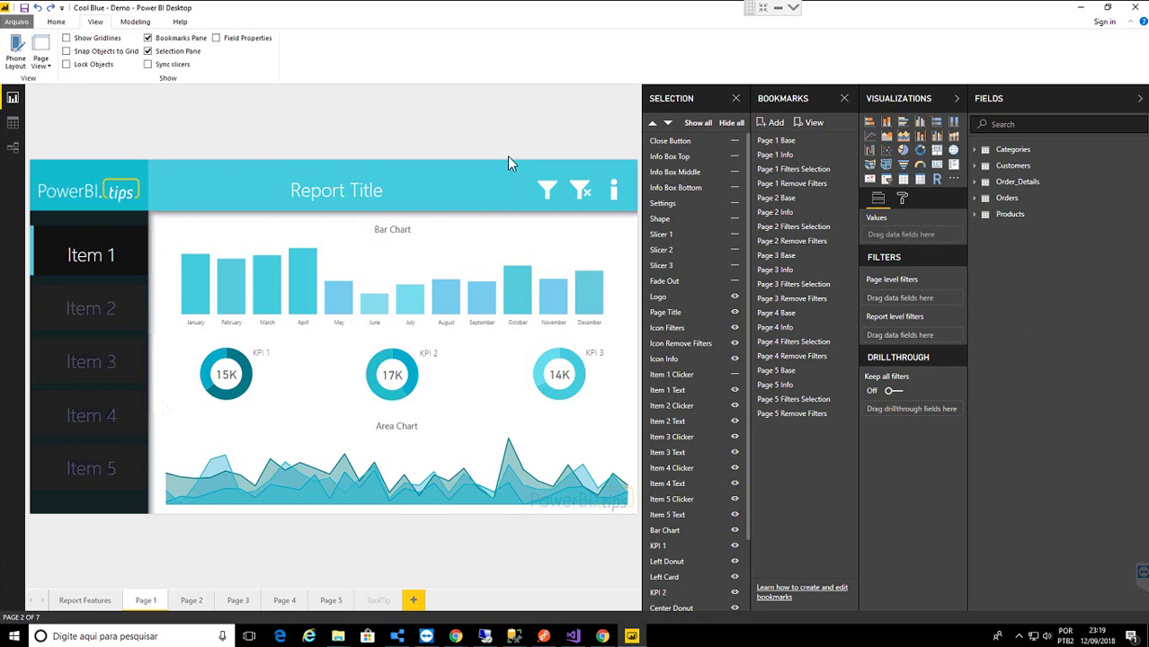
# Examine the page background settings of Page 1 and Page 2, widening the formatting area to read the image file name.
pyautogui.click(903, 199)
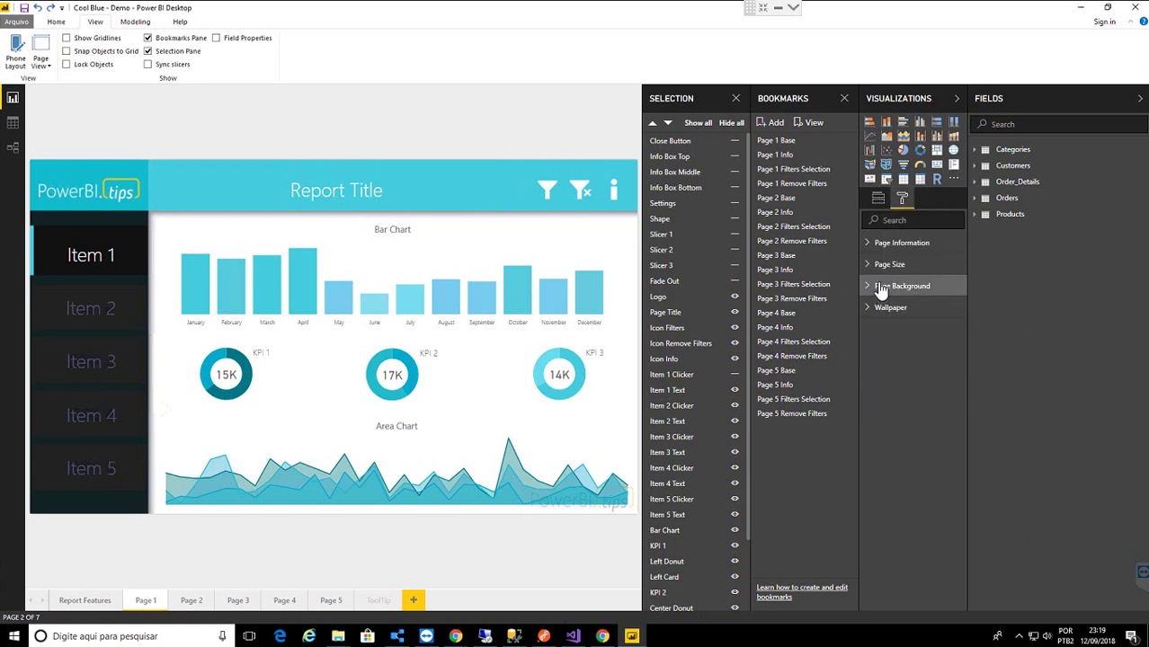
pyautogui.click(890, 287)
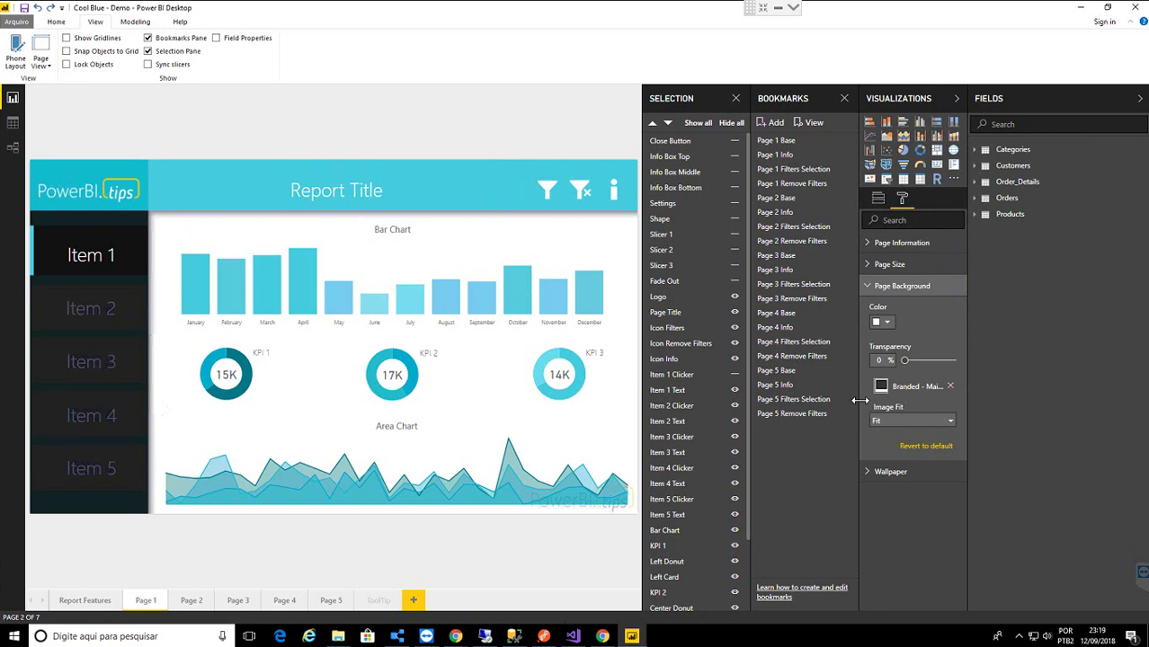
pyautogui.moveTo(849, 401); pyautogui.dragTo(807, 400)
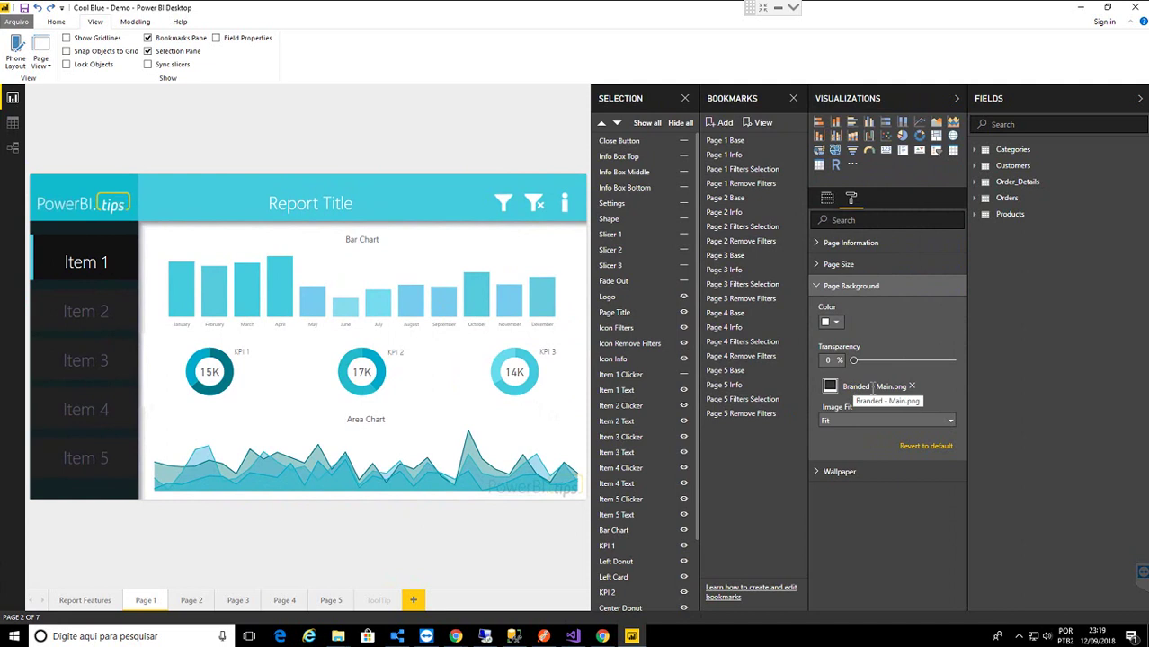
pyautogui.click(187, 603)
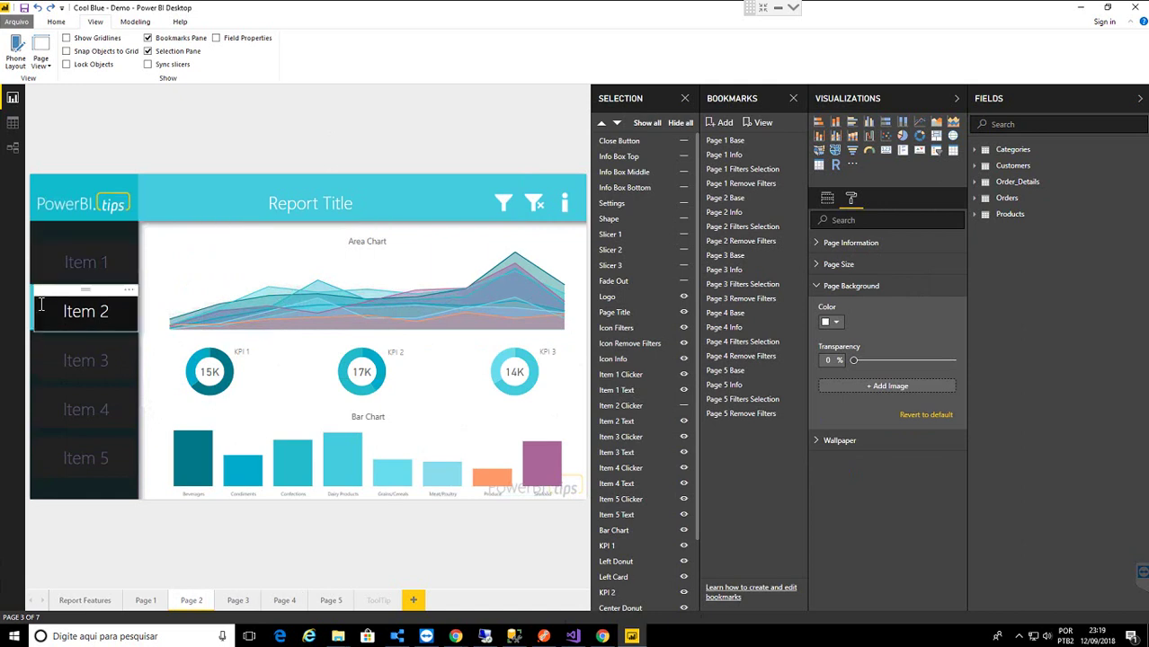
pyautogui.moveTo(227, 299)
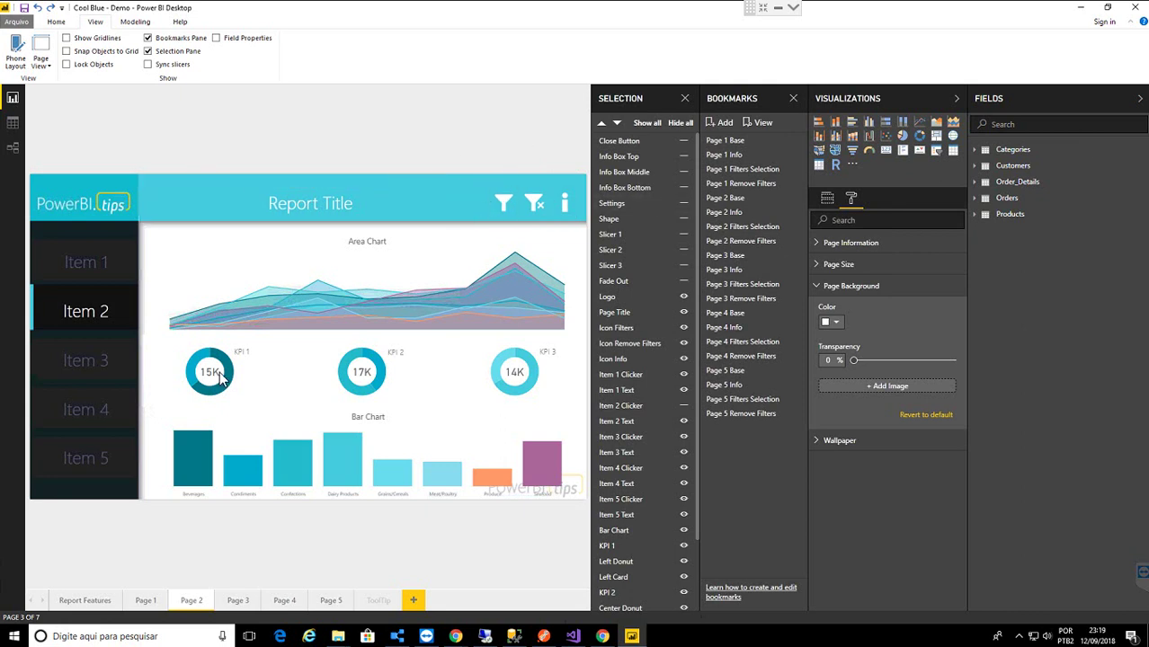
pyautogui.click(126, 606)
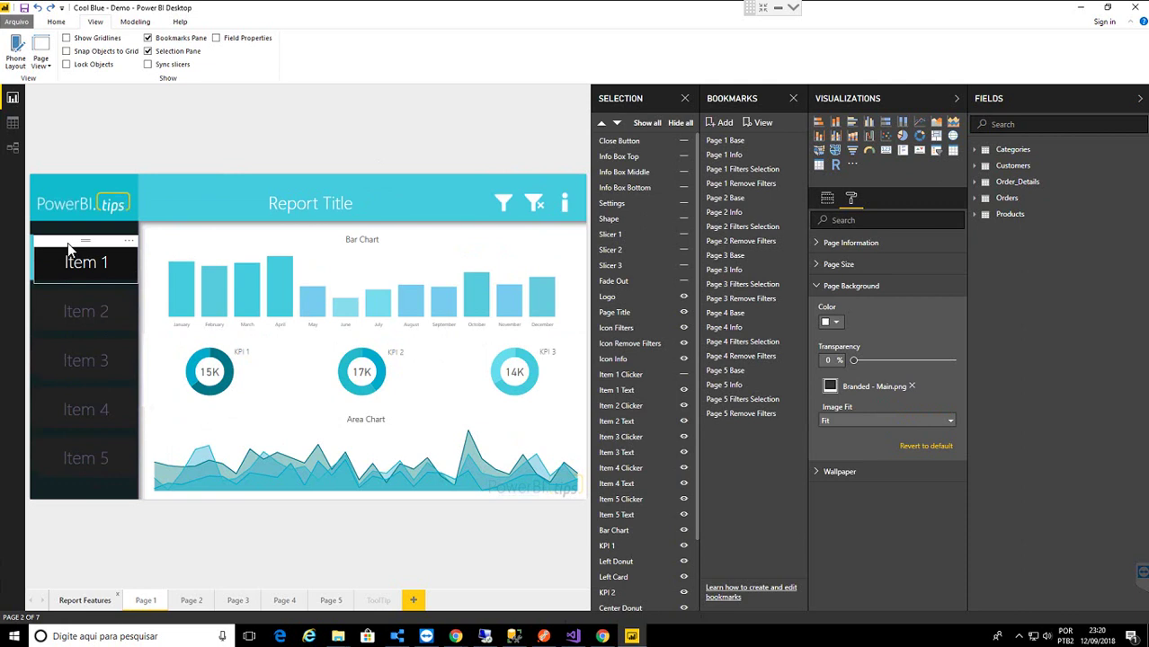
# Check which action and bookmark are assigned to the Item 2 clicker on Page 1.
pyautogui.click(69, 249)
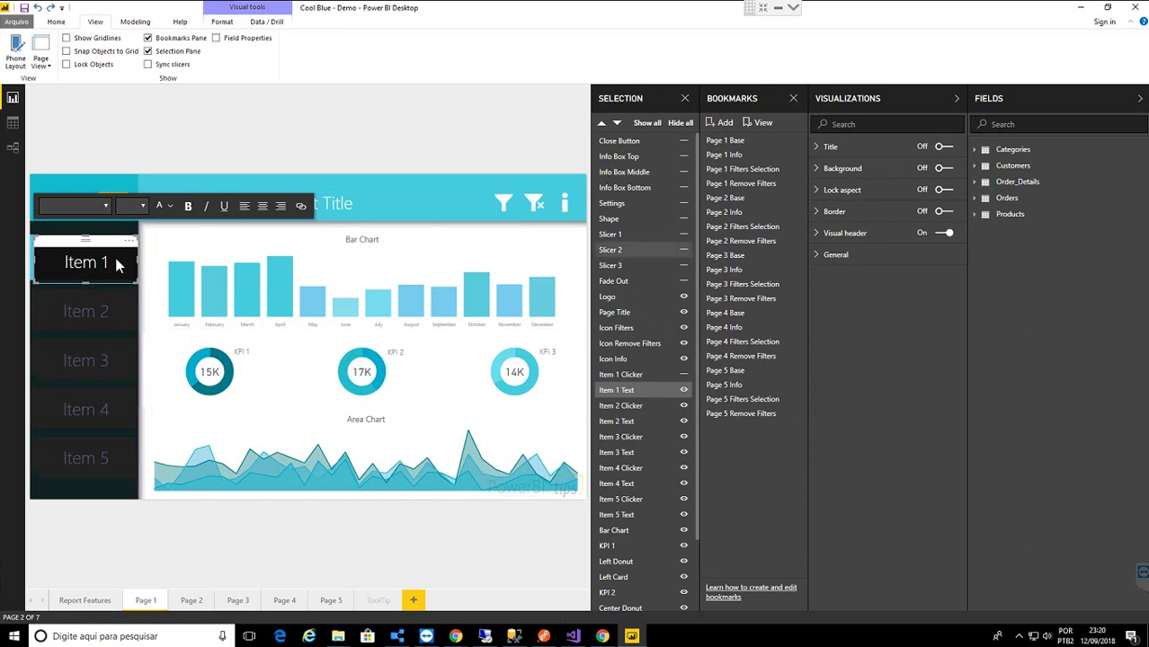
pyautogui.click(96, 322)
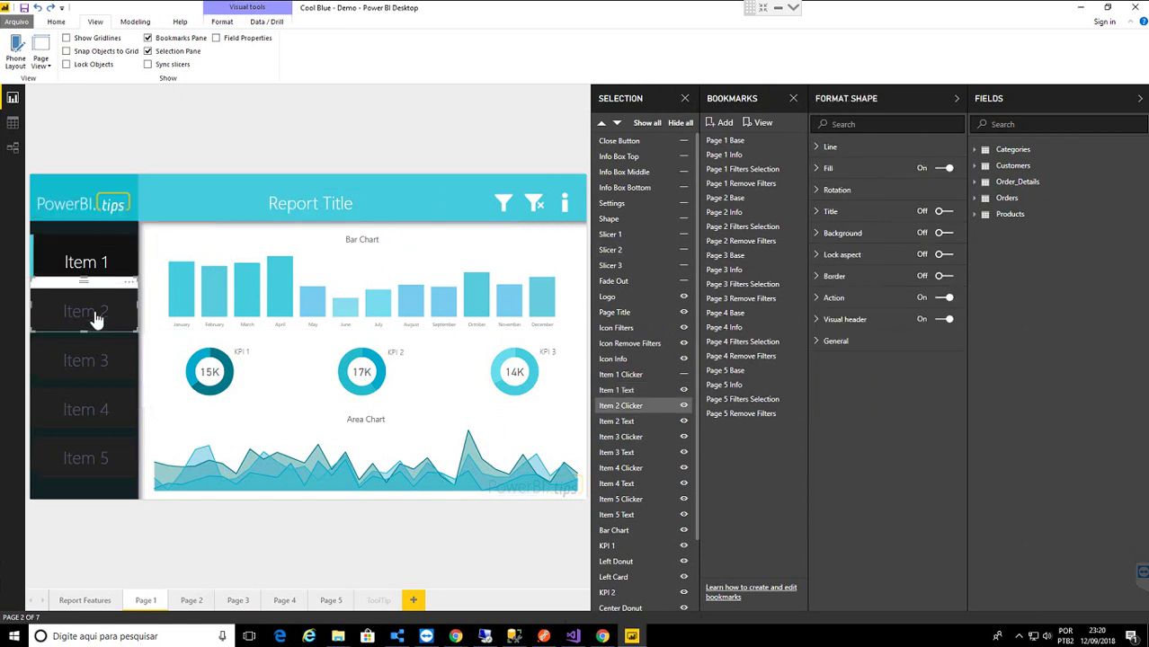
pyautogui.click(818, 302)
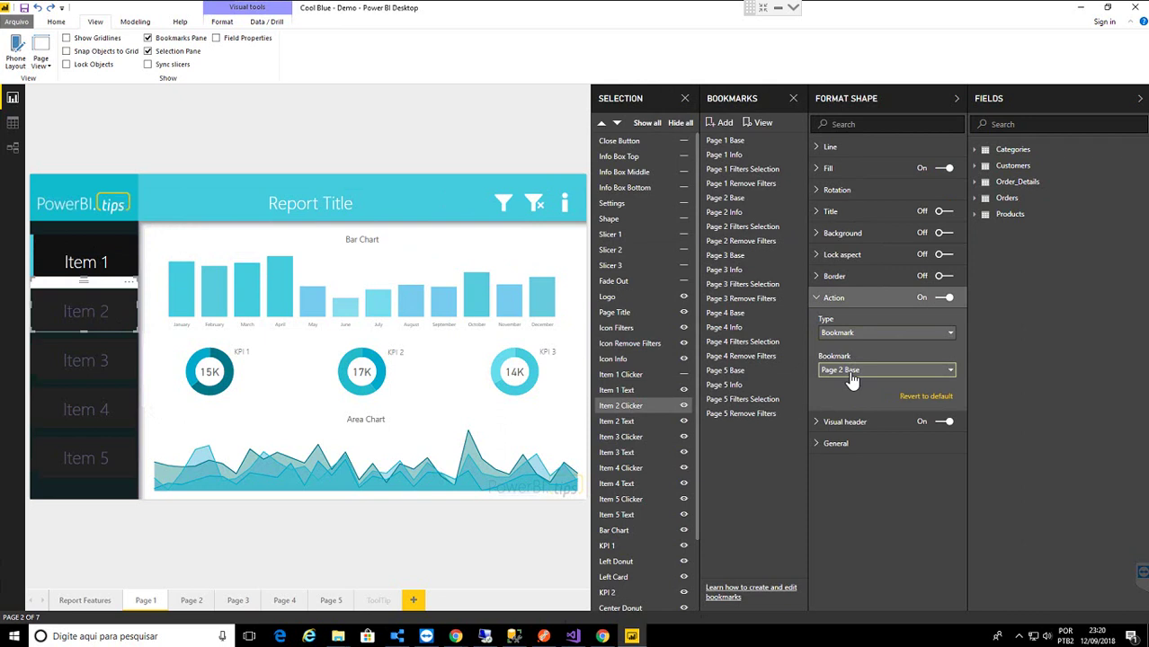
# Test the Item 3 navigation link and check the action assigned to the Item 3 clicker on Page 1.
pyautogui.keyDown('ctrl'); pyautogui.click(94, 373); pyautogui.keyUp('ctrl')
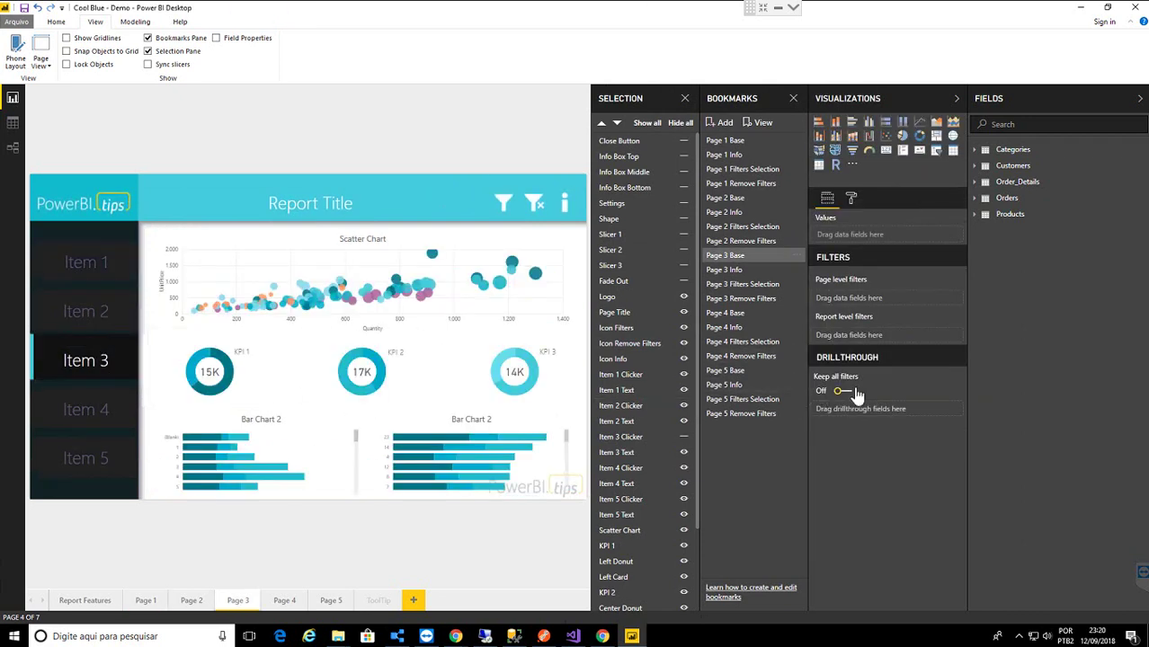
pyautogui.click(63, 344)
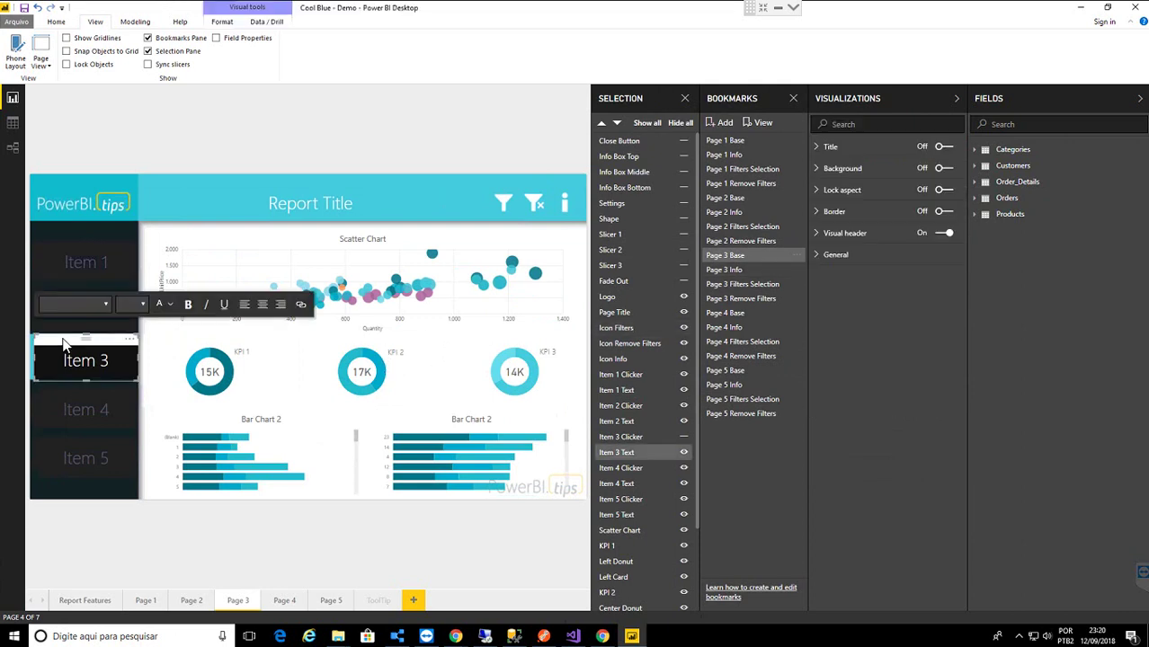
pyautogui.keyDown('ctrl'); pyautogui.click(77, 271); pyautogui.keyUp('ctrl')
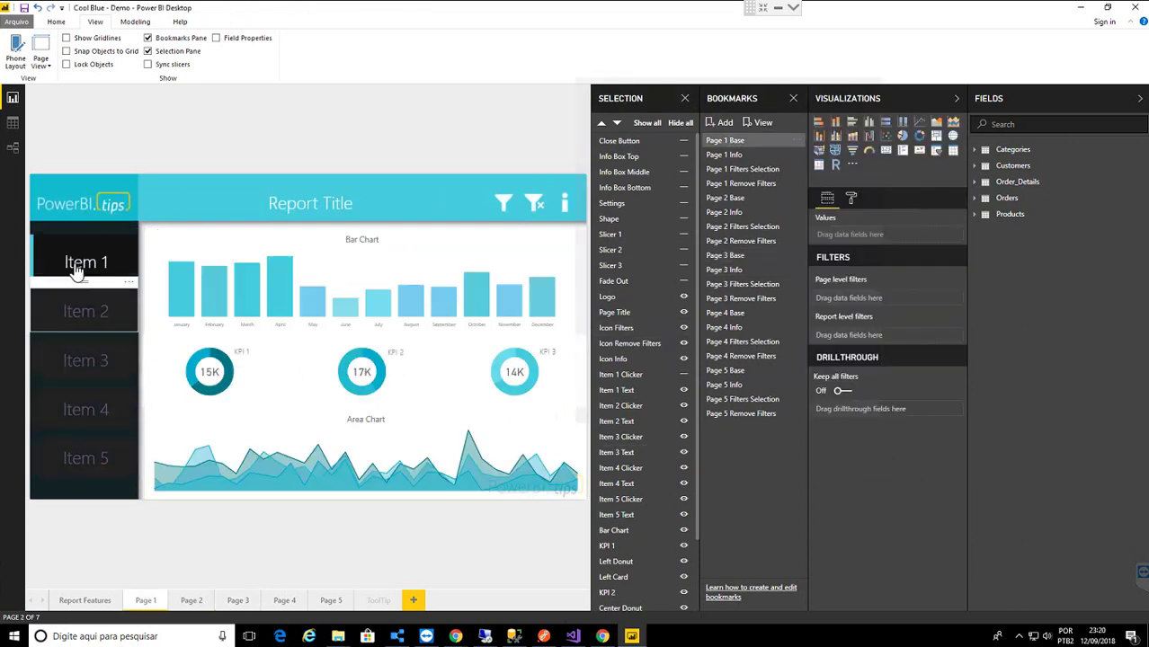
pyautogui.click(72, 348)
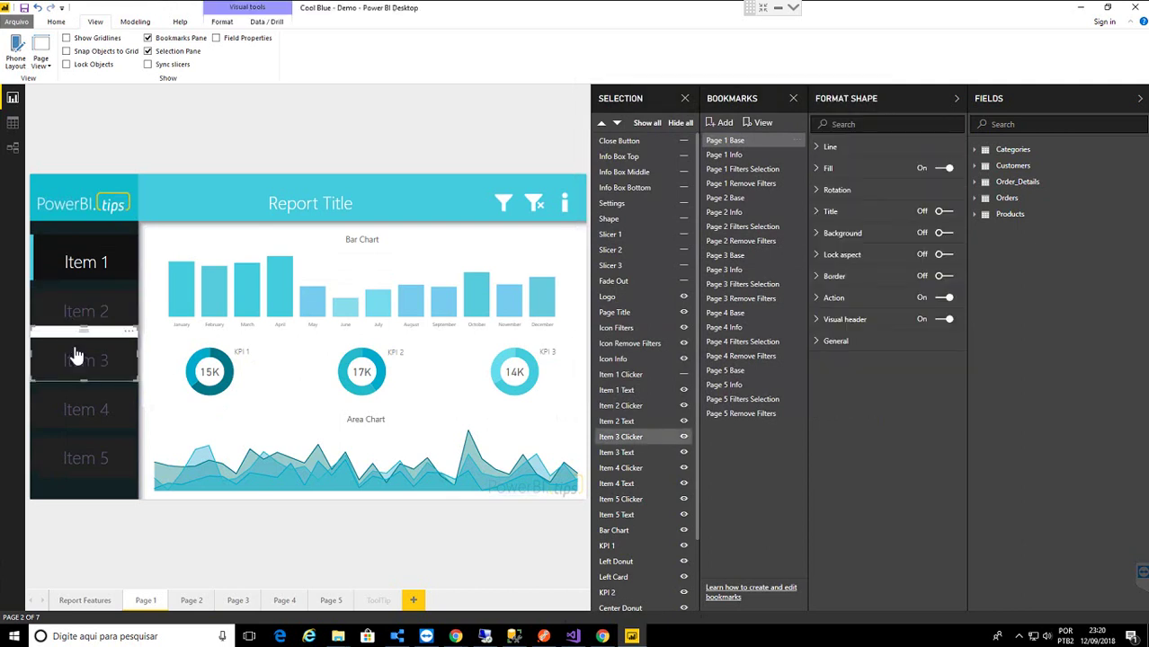
pyautogui.click(824, 304)
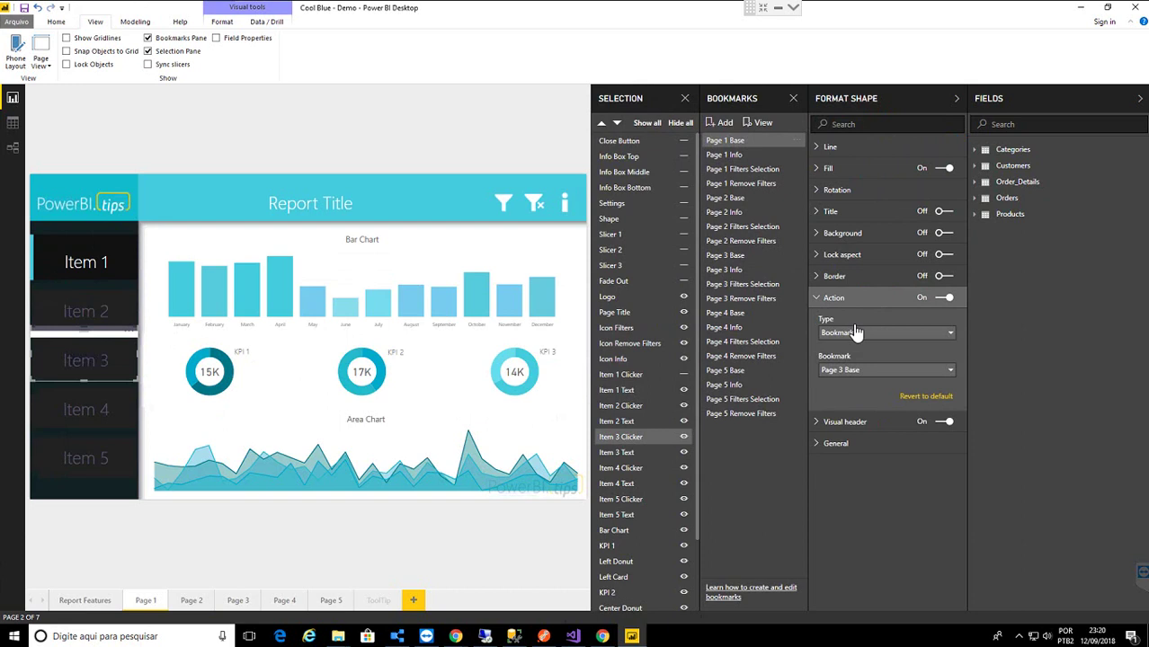
# View Page 5, return to Page 1 and select the Item 2 clicker.
pyautogui.click(341, 608)
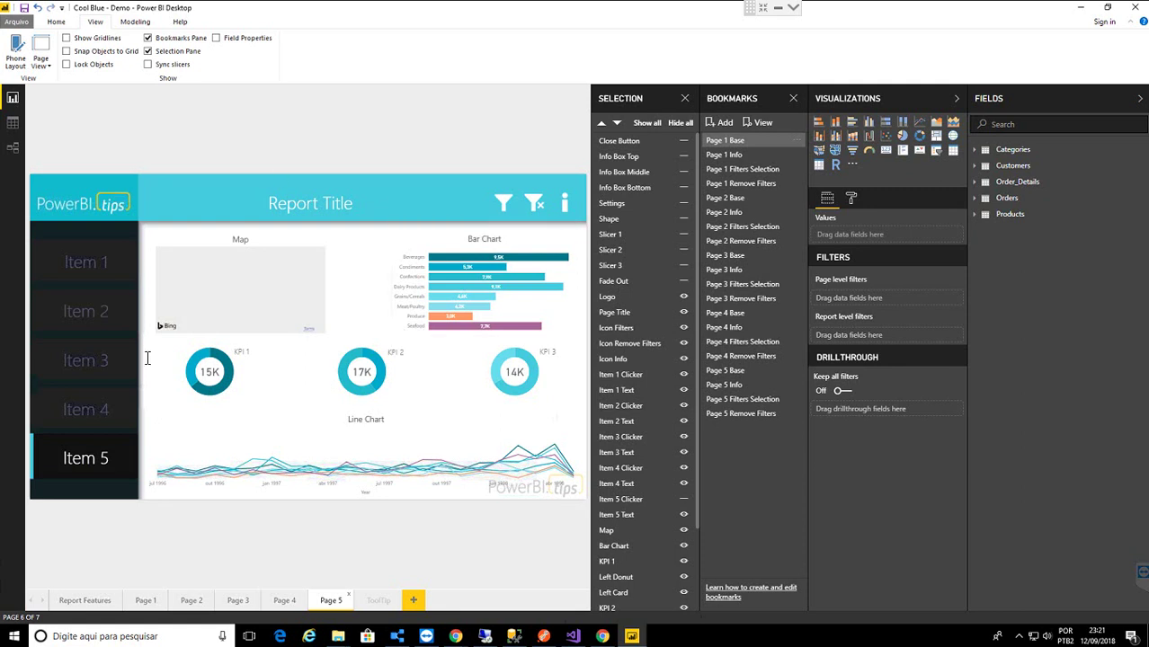
pyautogui.click(146, 601)
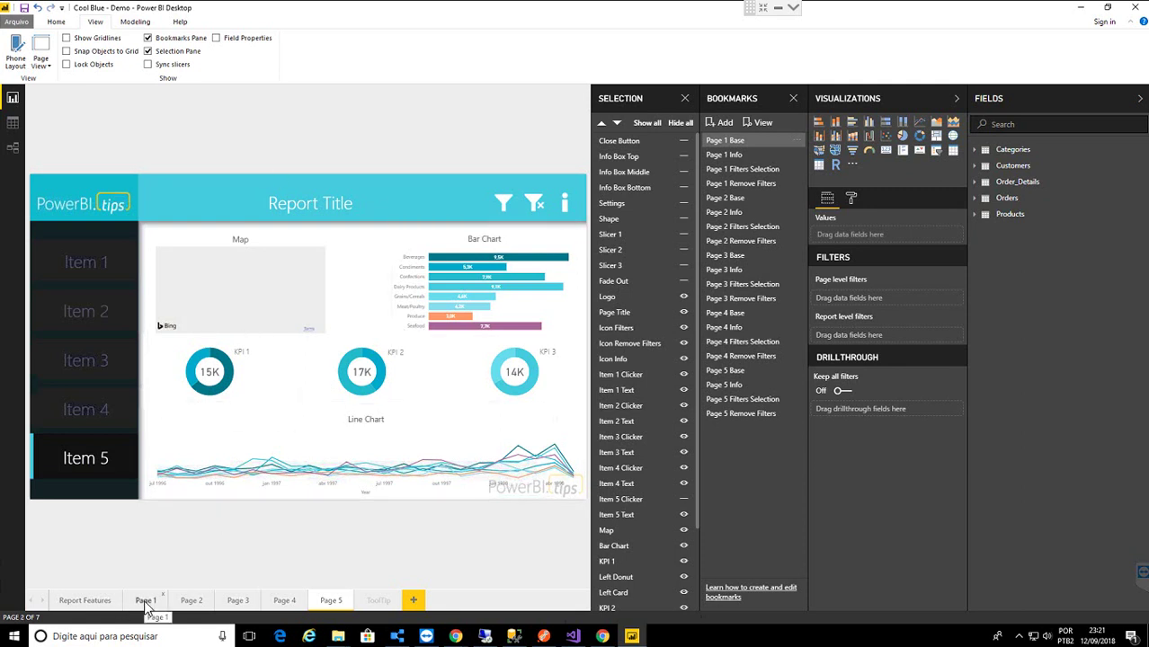
pyautogui.click(63, 301)
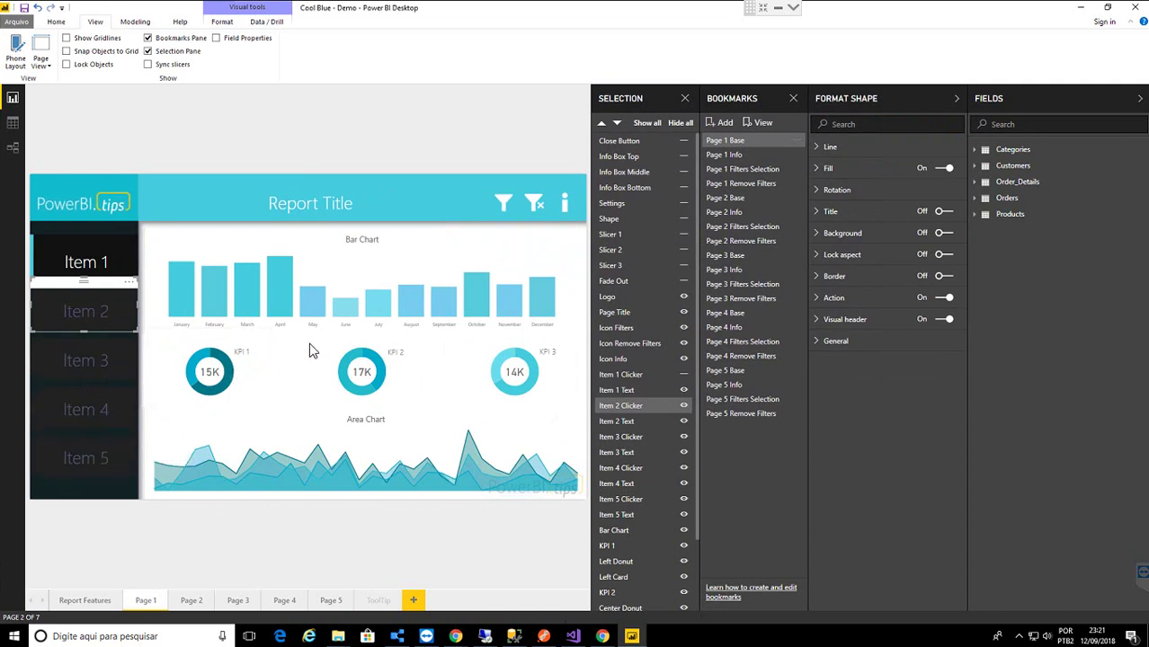
# Widen the Selection pane beside the report canvas.
pyautogui.keyDown('ctrl'); pyautogui.click(503, 208); pyautogui.keyUp('ctrl')
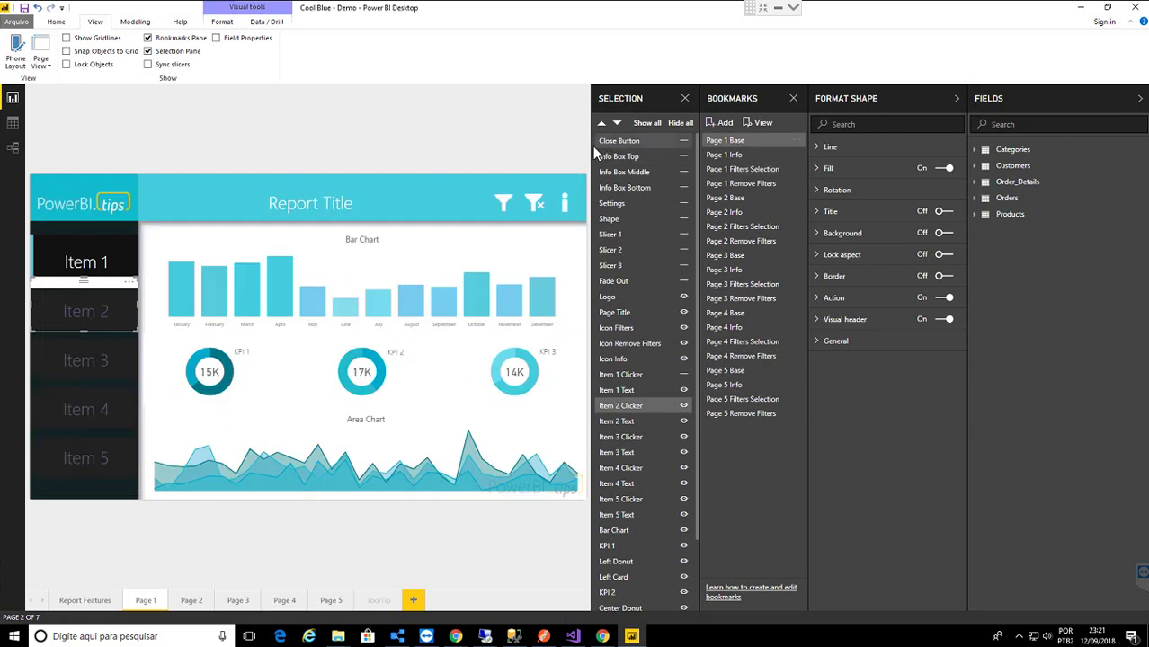
pyautogui.moveTo(586, 146); pyautogui.dragTo(553, 148)
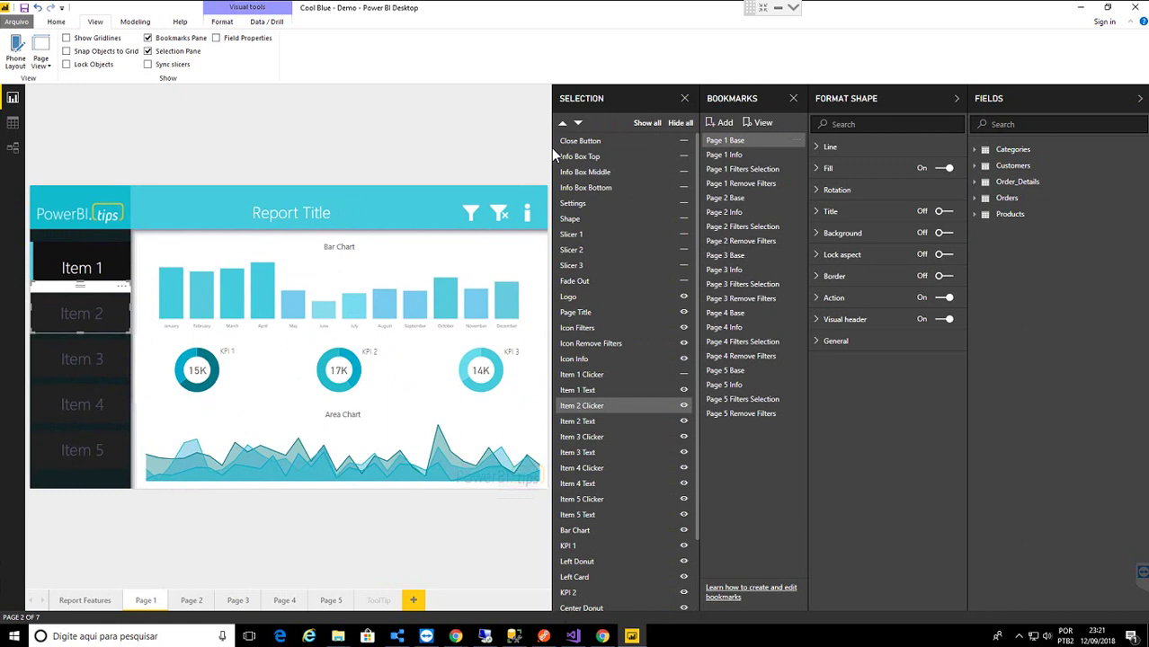
# Test the filter icon on Page 1 by opening and closing the Filters Selection overlay twice, and look through the page's object list.
pyautogui.click(267, 158)
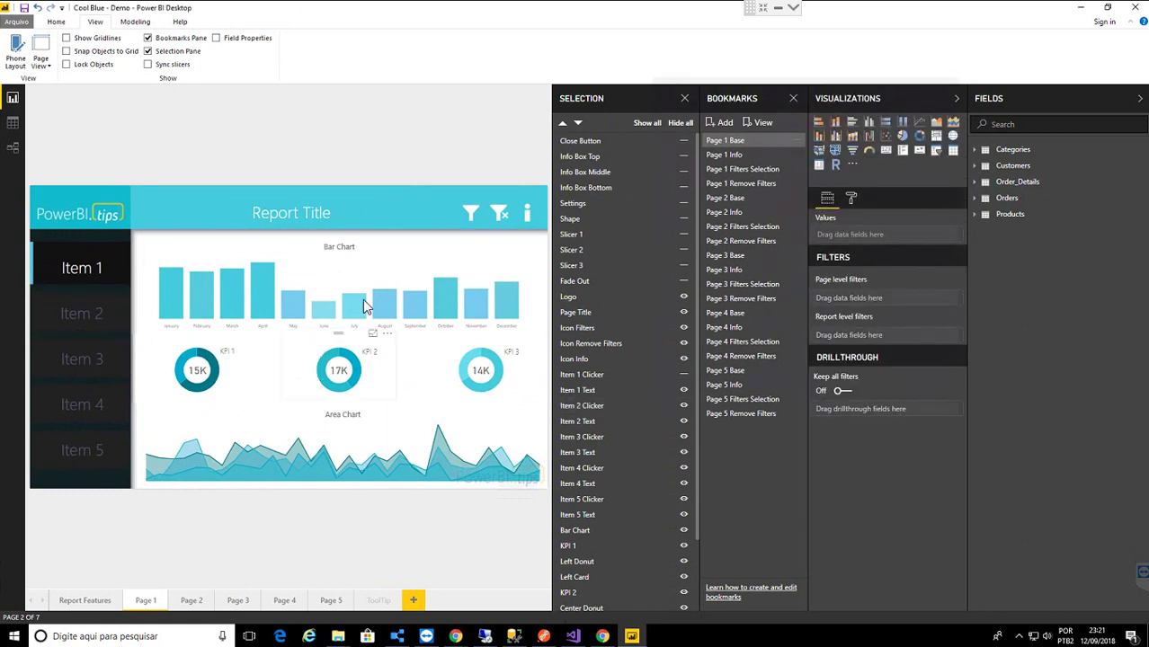
pyautogui.keyDown('ctrl'); pyautogui.click(470, 220); pyautogui.keyUp('ctrl')
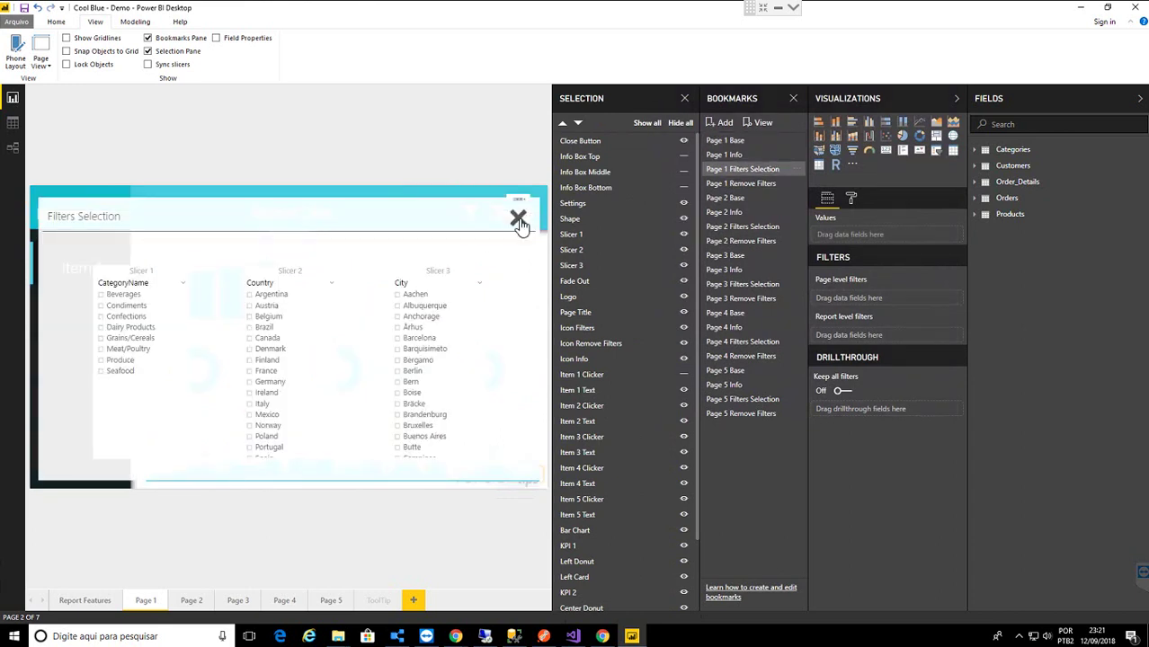
pyautogui.keyDown('ctrl'); pyautogui.click(519, 221); pyautogui.keyUp('ctrl')
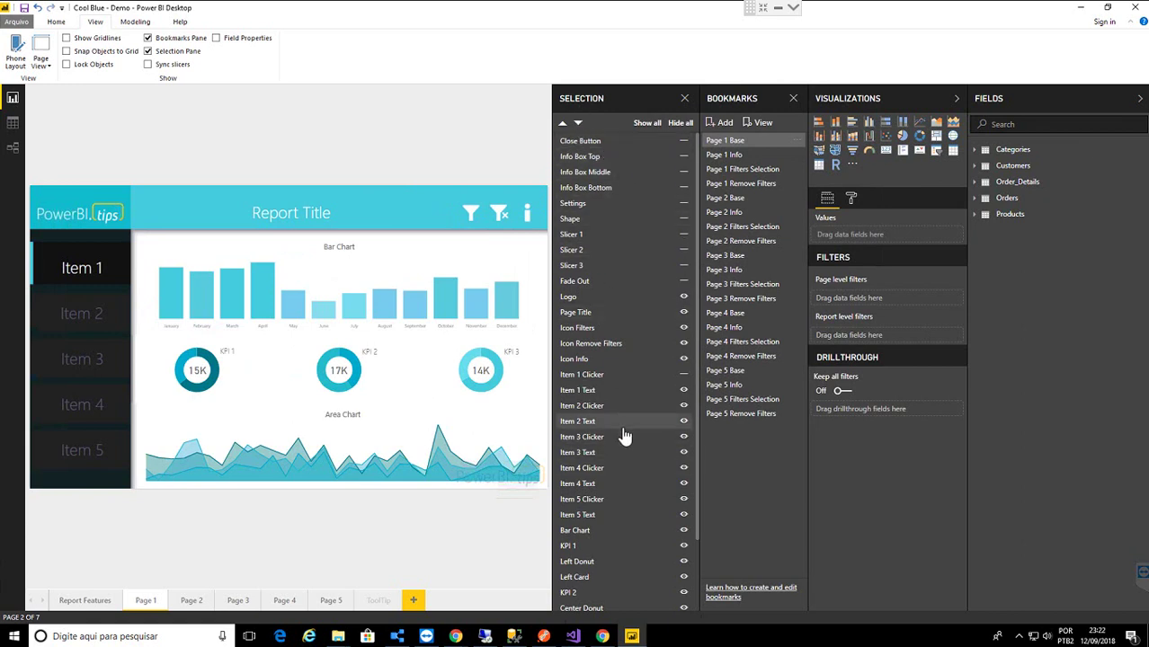
pyautogui.scroll(-3, 625, 437)
pyautogui.scroll(3, 625, 437)
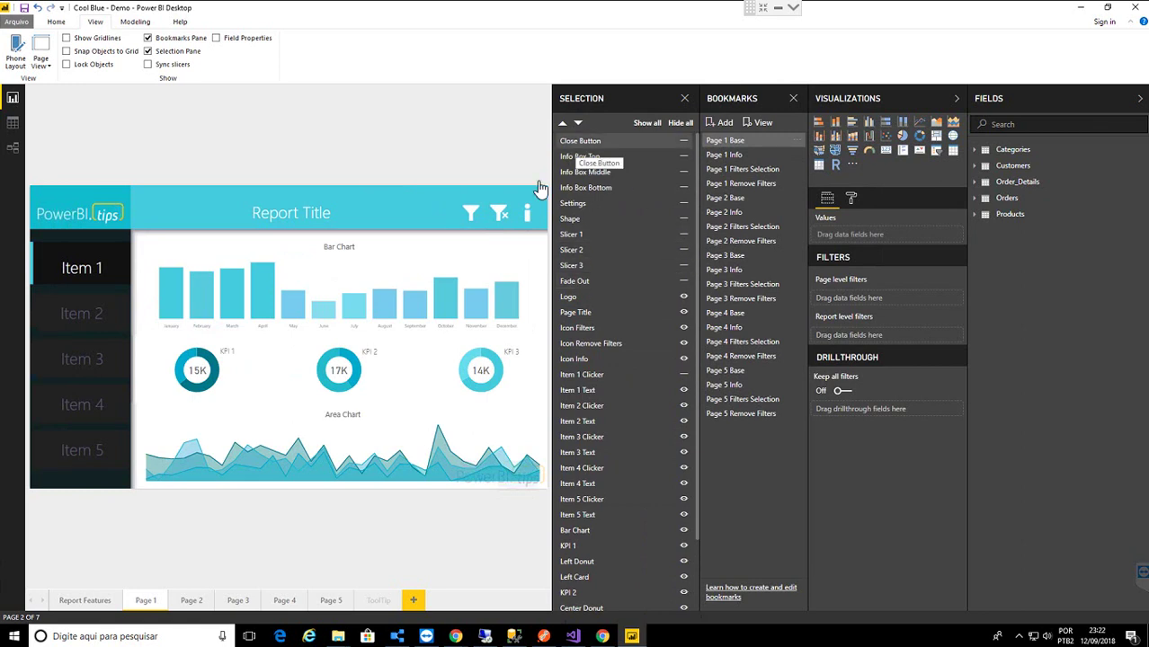
pyautogui.keyDown('ctrl'); pyautogui.click(472, 218); pyautogui.keyUp('ctrl')
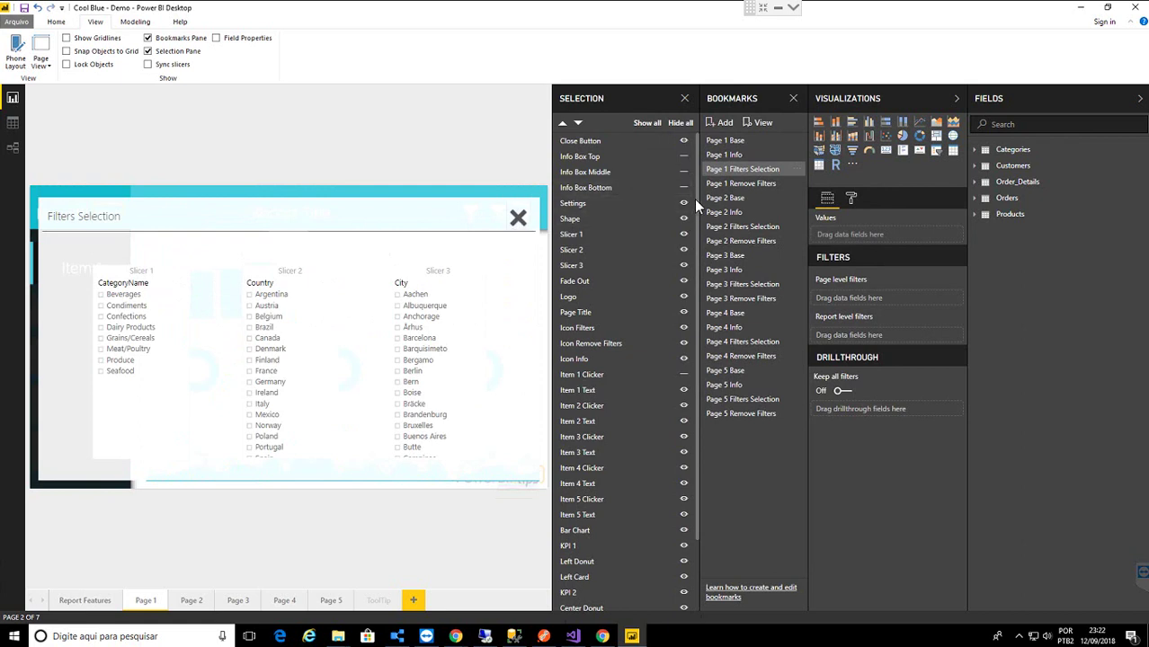
pyautogui.keyDown('ctrl'); pyautogui.click(520, 220); pyautogui.keyUp('ctrl')
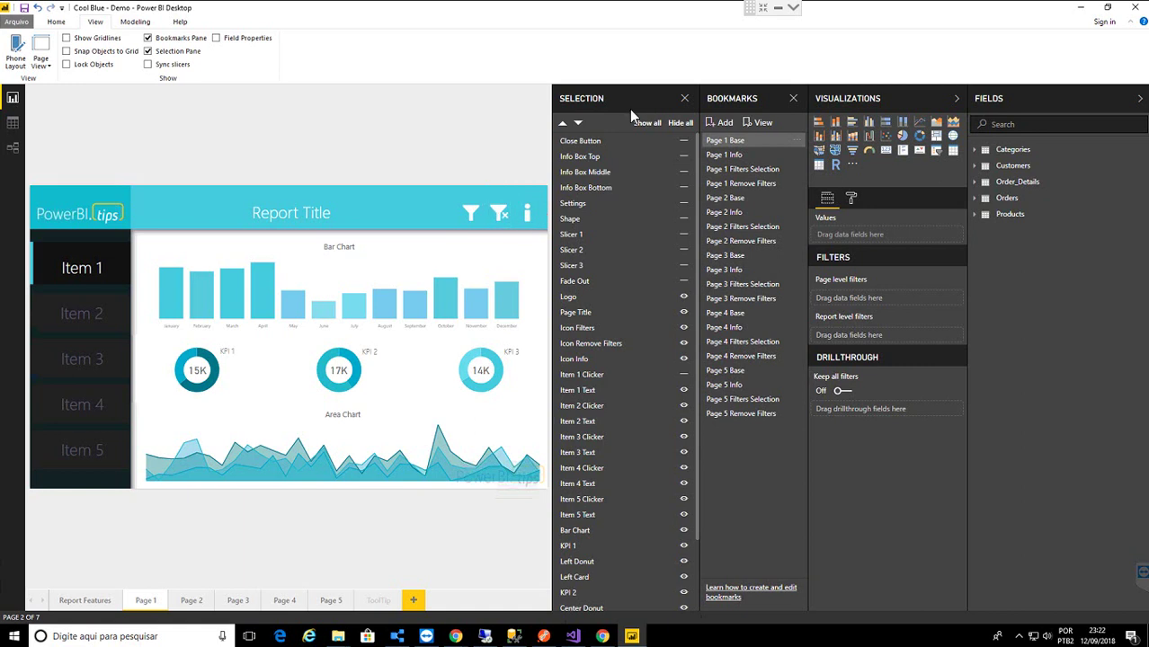
# Briefly show and rehide the Close Button and Info Box Top, and test opening and closing the info overlay on Page 1.
pyautogui.click(684, 142)
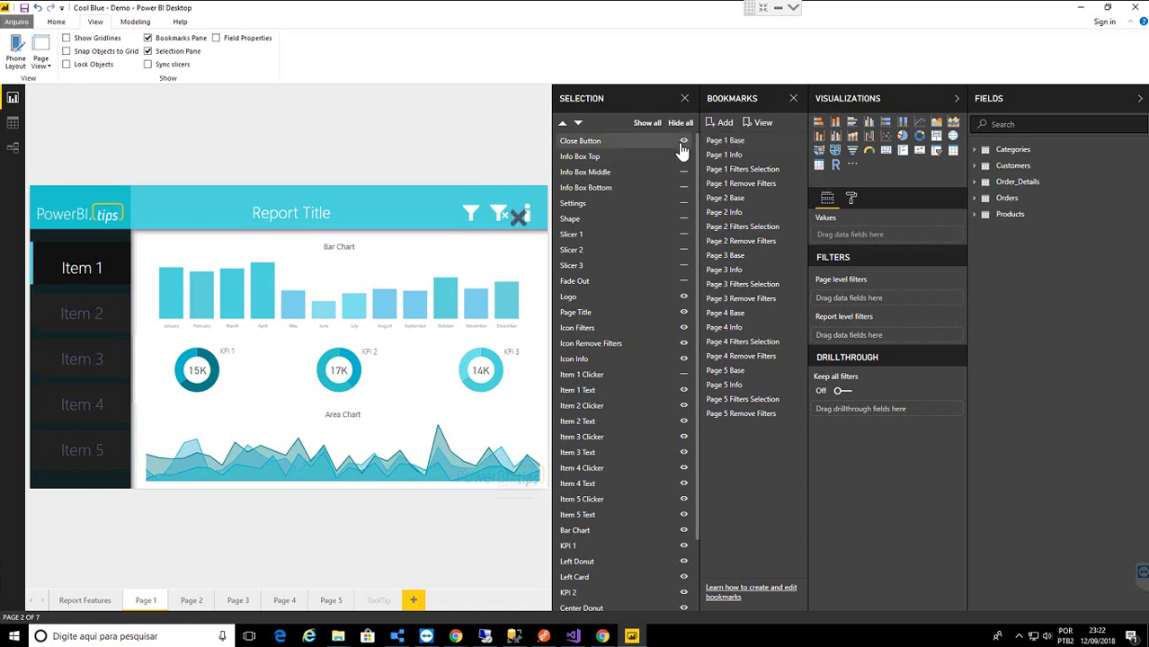
pyautogui.click(682, 144)
pyautogui.click(683, 158)
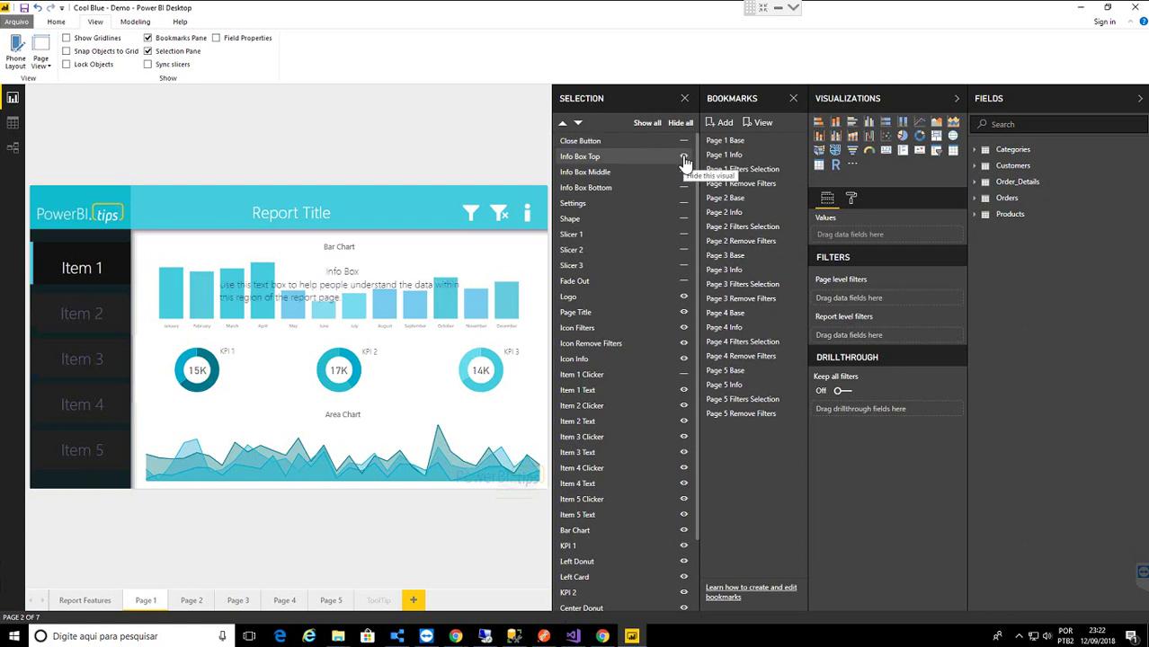
pyautogui.click(684, 160)
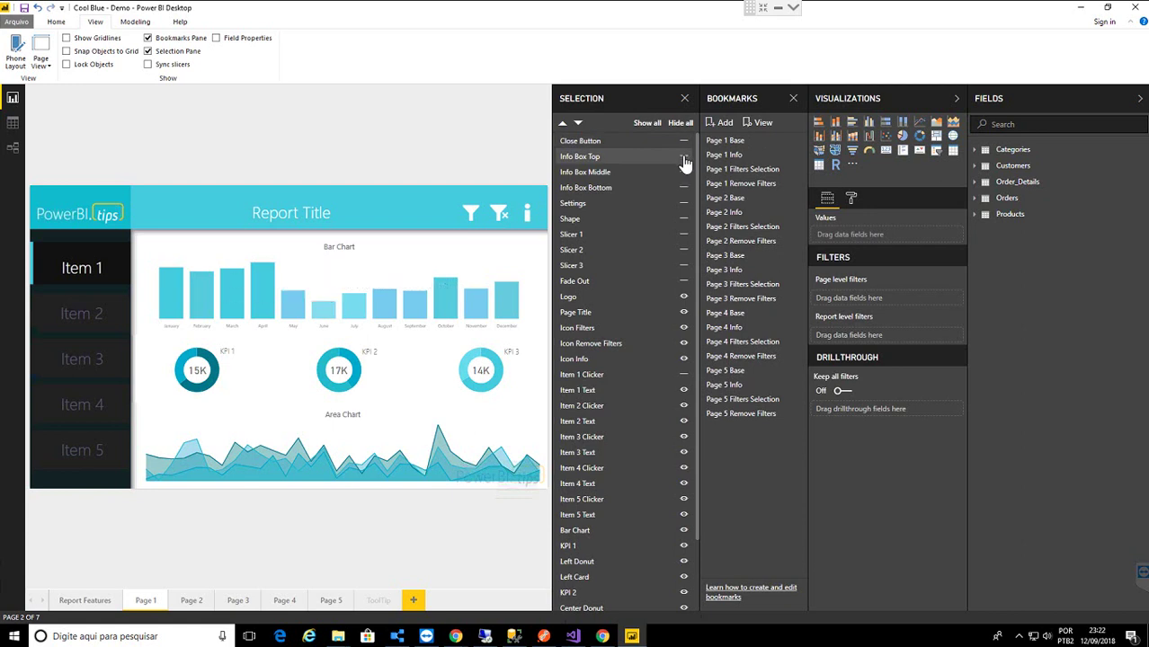
pyautogui.keyDown('ctrl'); pyautogui.click(528, 220); pyautogui.keyUp('ctrl')
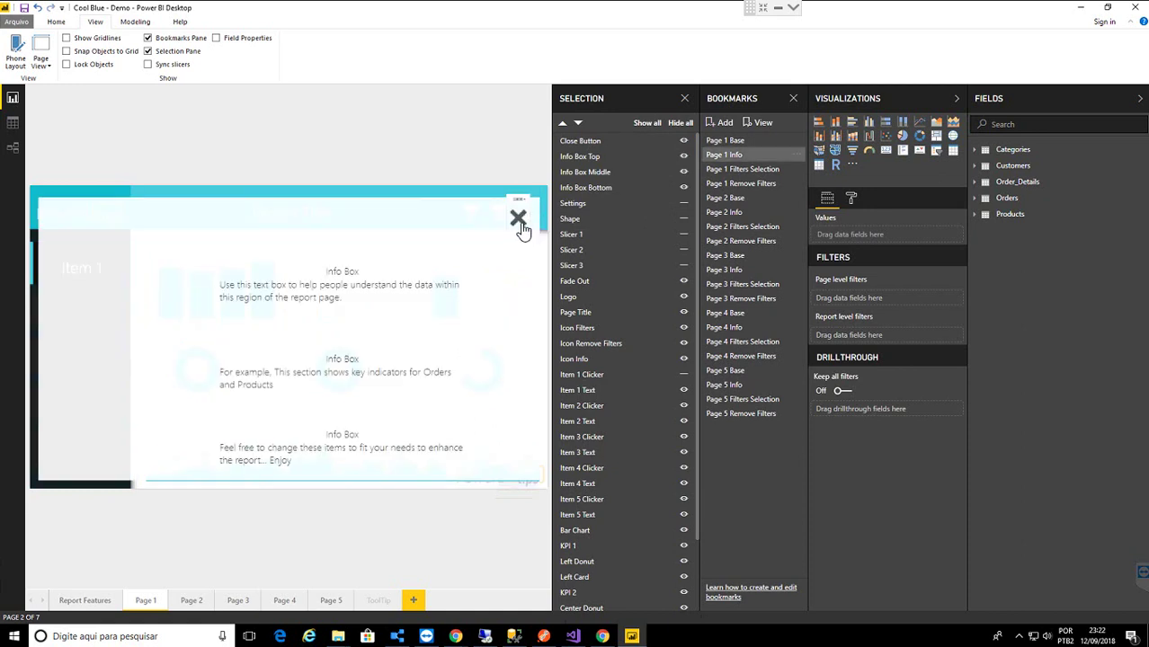
pyautogui.keyDown('ctrl'); pyautogui.click(520, 220); pyautogui.keyUp('ctrl')
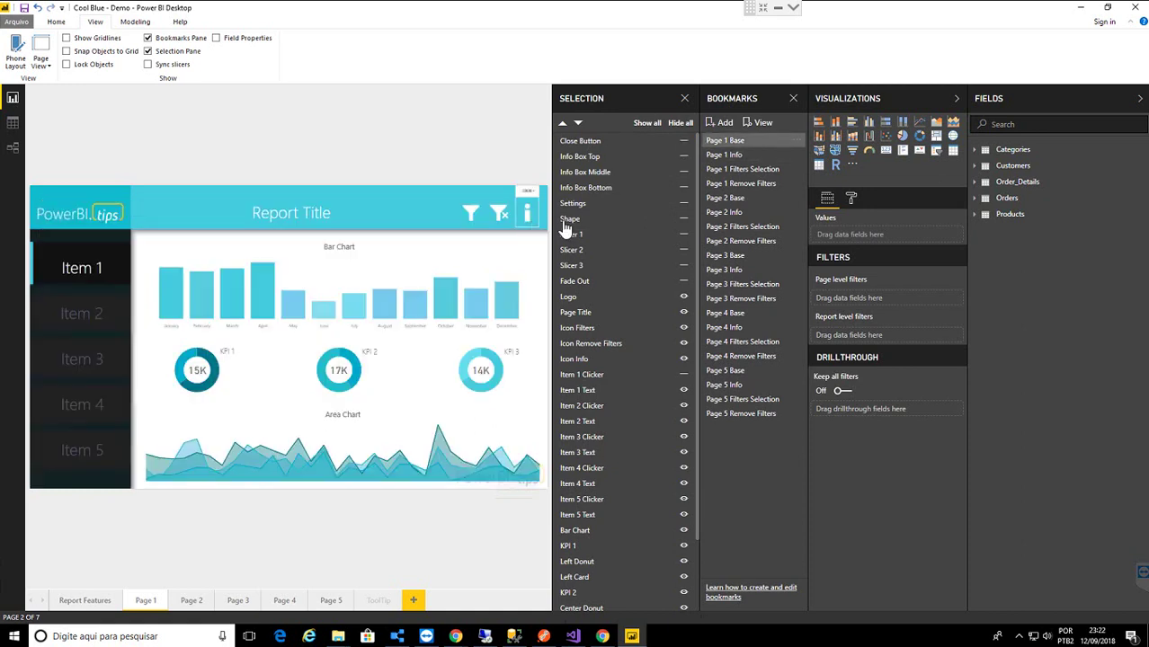
# Make Slicer 3, Slicer 2 and Slicer 1 visible on Page 1 one by one, and hide all three again.
pyautogui.click(683, 266)
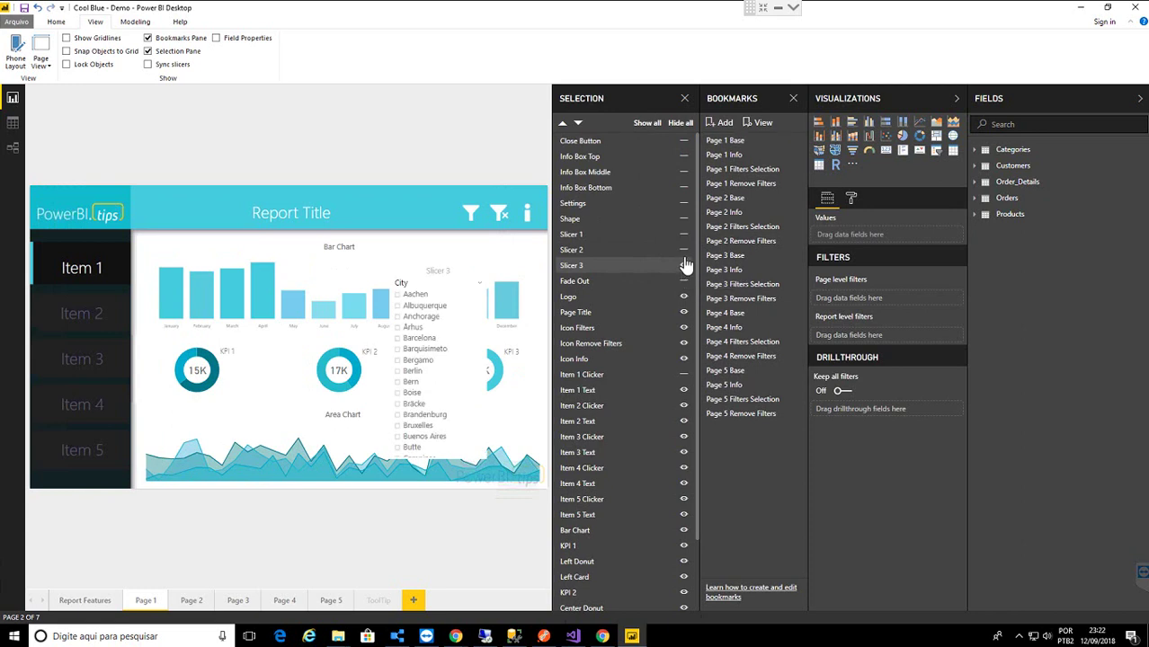
pyautogui.click(683, 250)
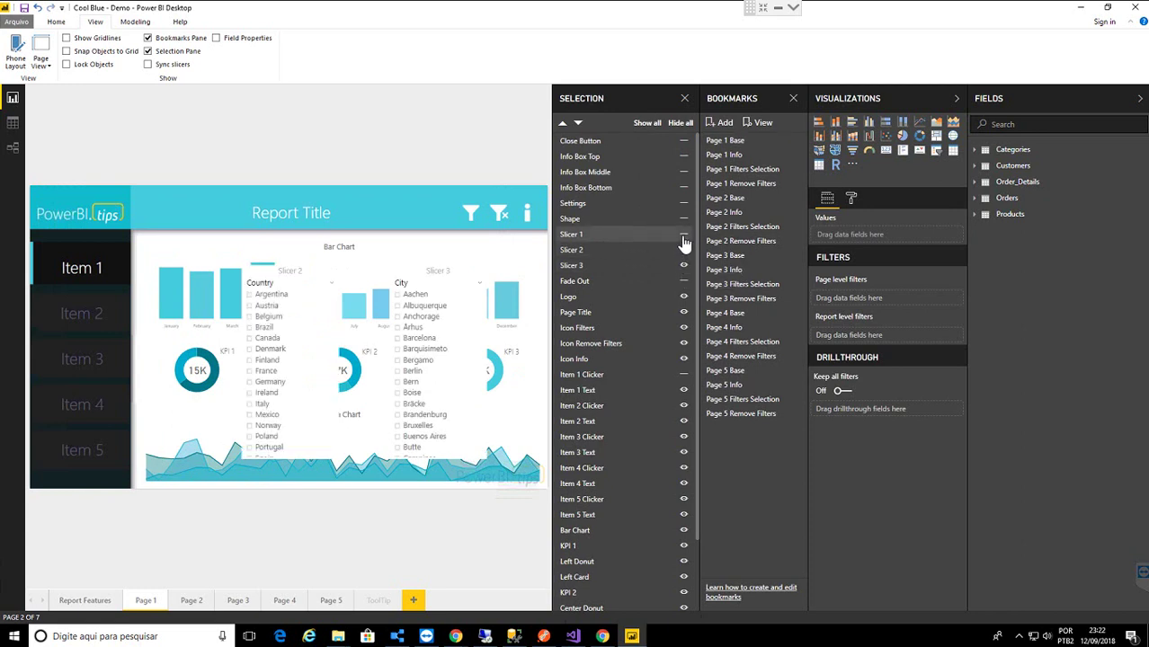
pyautogui.click(683, 235)
pyautogui.click(683, 236)
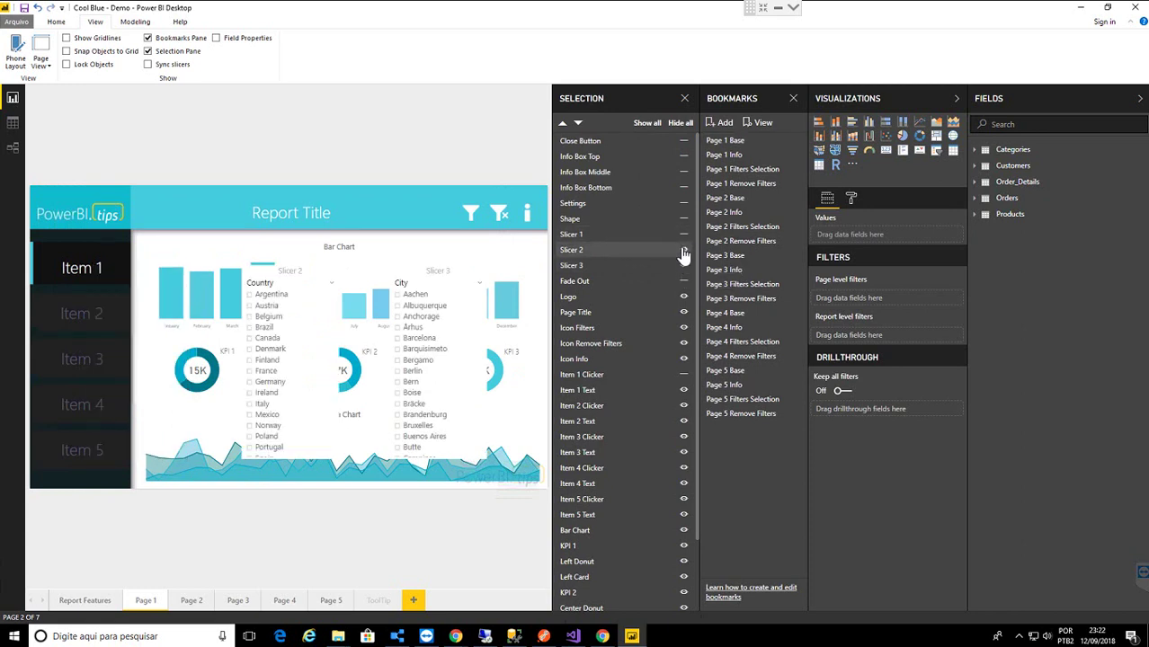
pyautogui.click(683, 250)
pyautogui.click(681, 267)
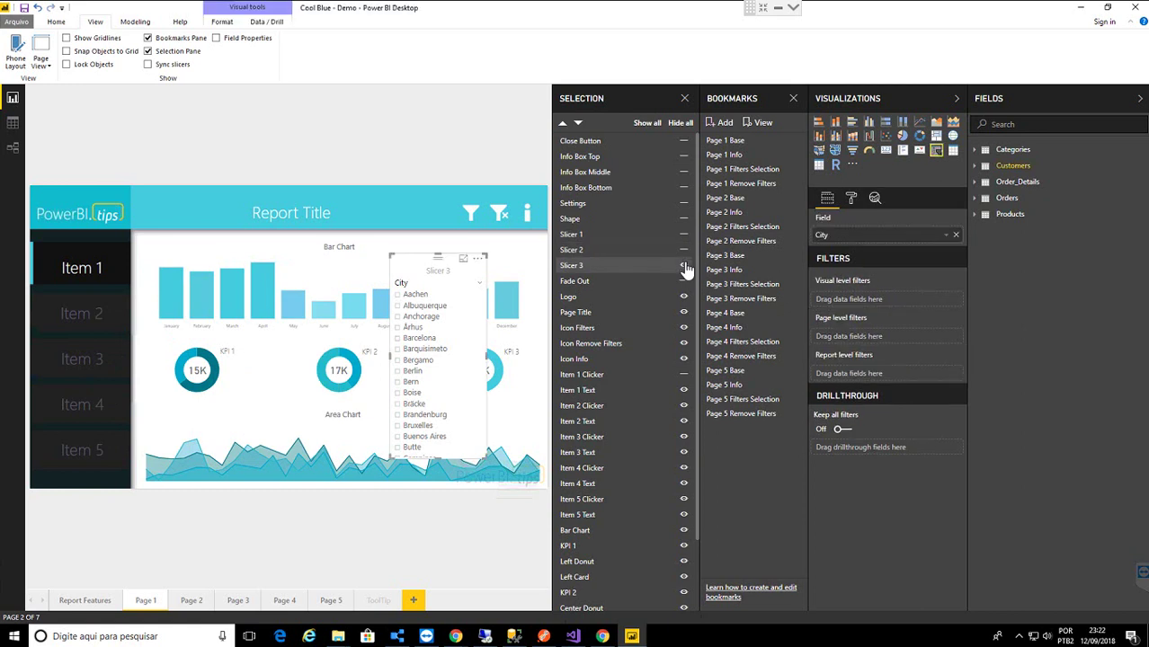
pyautogui.click(683, 267)
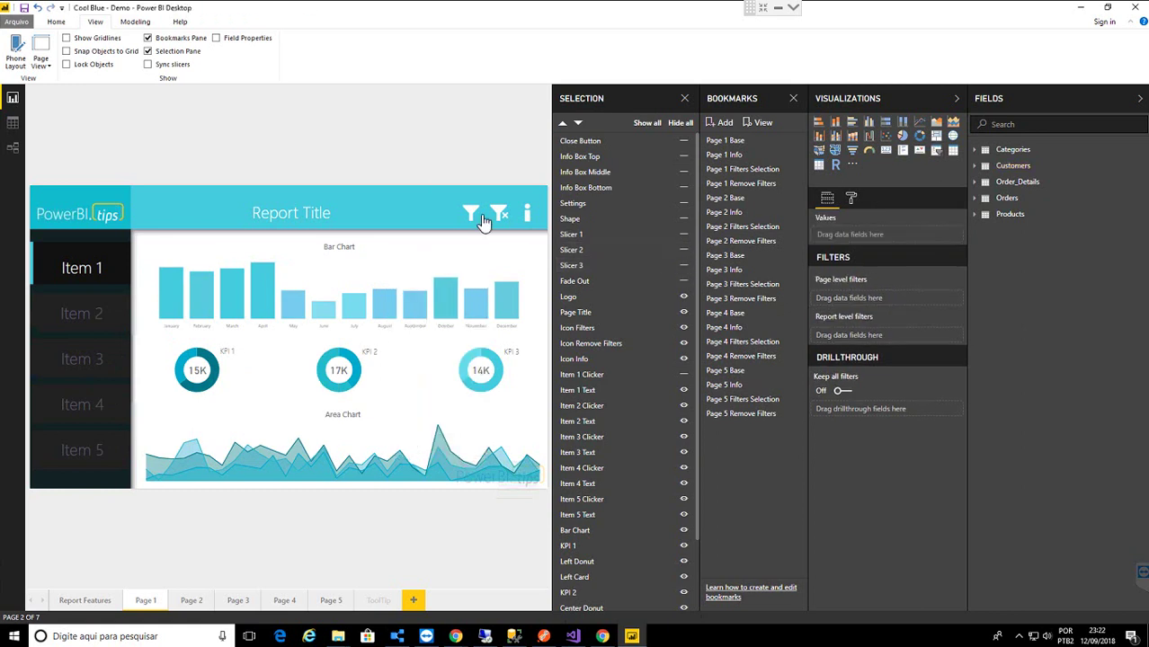
# Check which action and bookmark are assigned to the filter icon on Page 1, and test its link to the filters overlay.
pyautogui.click(469, 218)
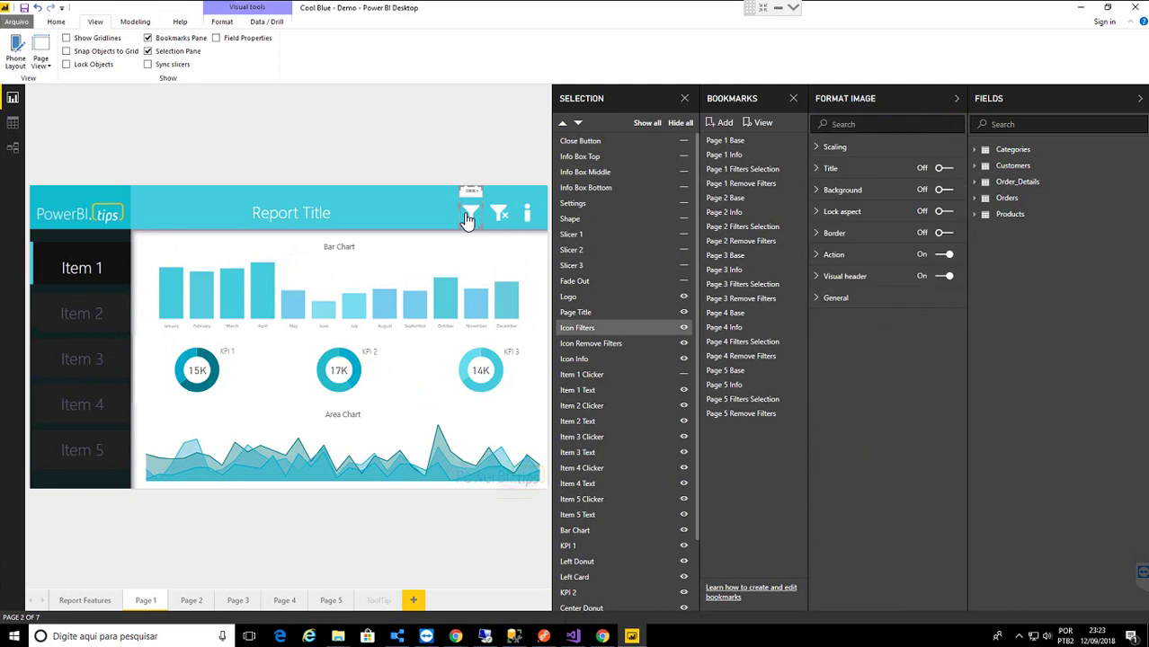
pyautogui.click(821, 256)
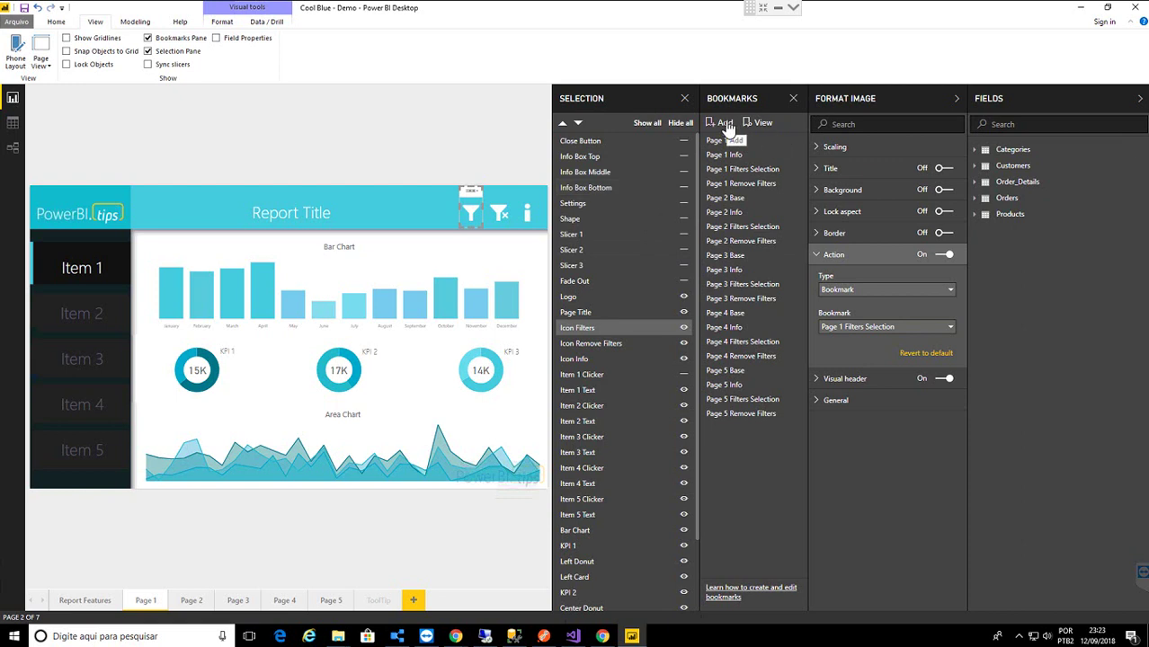
pyautogui.keyDown('ctrl'); pyautogui.click(469, 218); pyautogui.keyUp('ctrl')
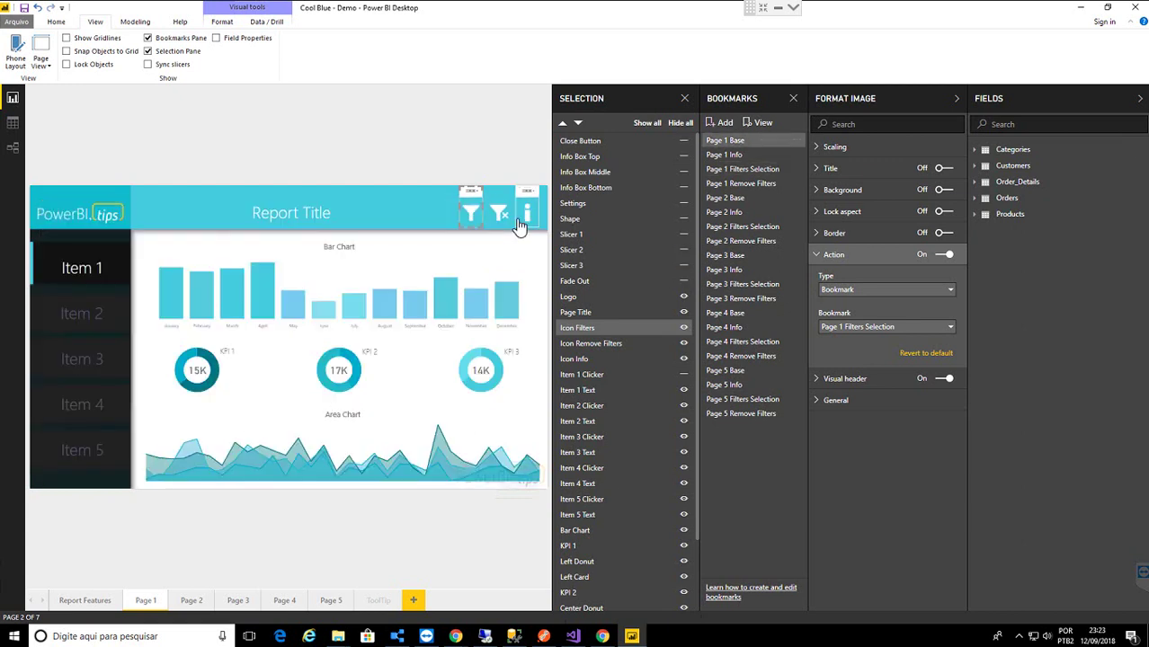
pyautogui.click(387, 145)
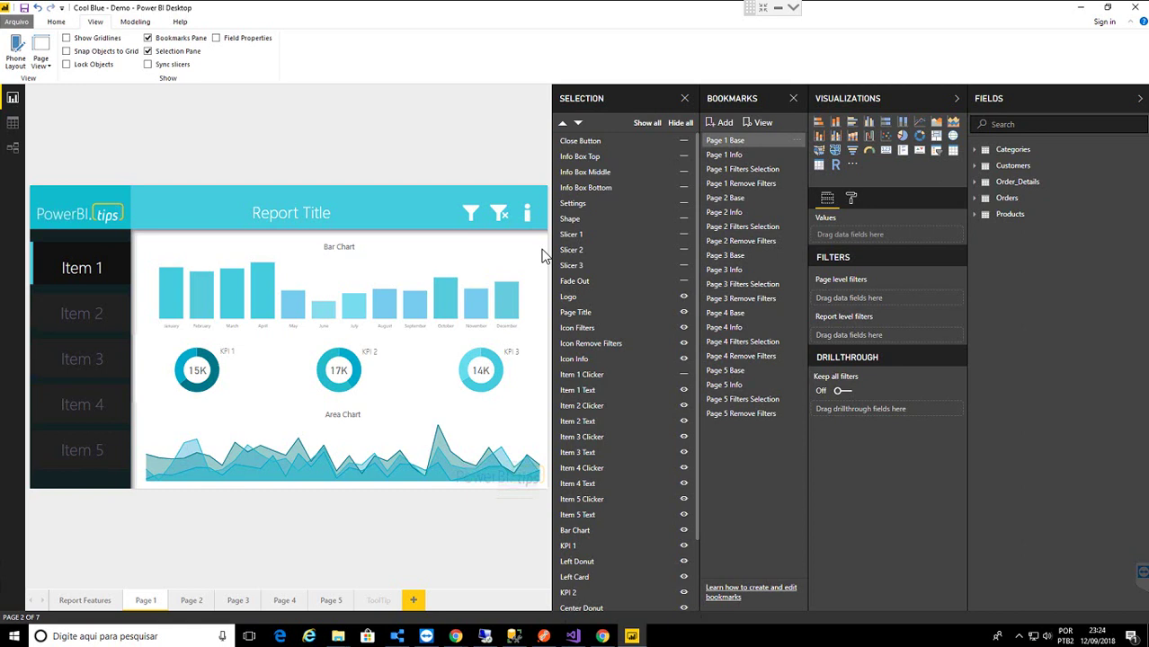
# Test the Item navigation links by going through Pages 2, 3, 5 and 4 and back to Page 1.
pyautogui.keyDown('ctrl'); pyautogui.click(97, 338); pyautogui.keyUp('ctrl')
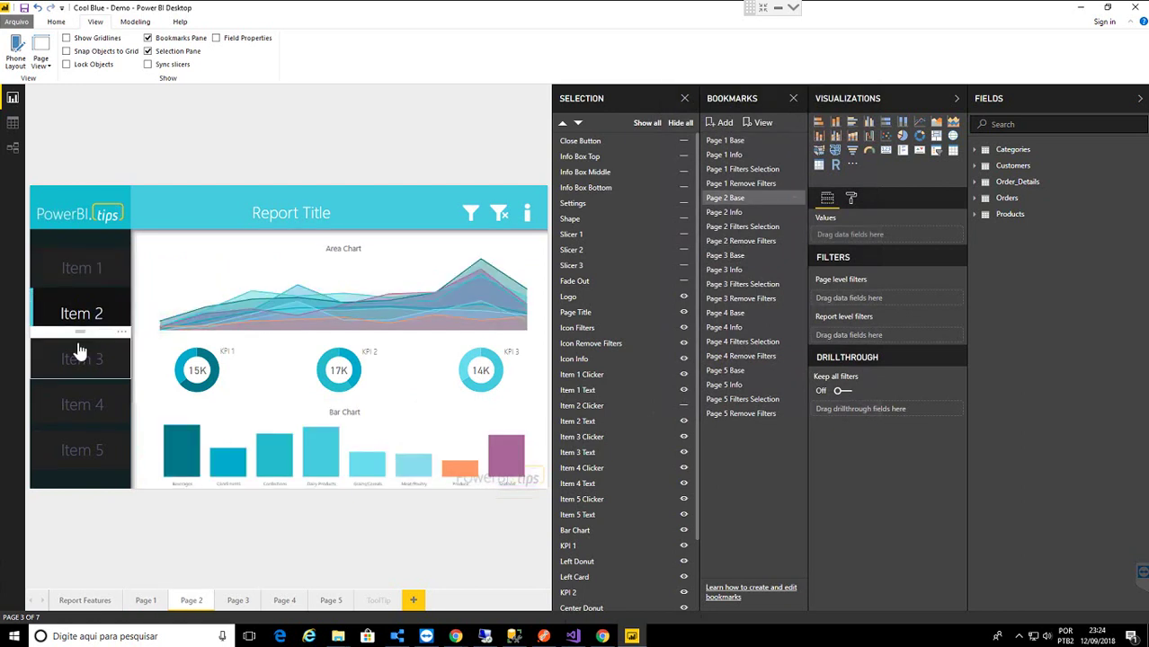
pyautogui.keyDown('ctrl'); pyautogui.click(82, 402); pyautogui.keyUp('ctrl')
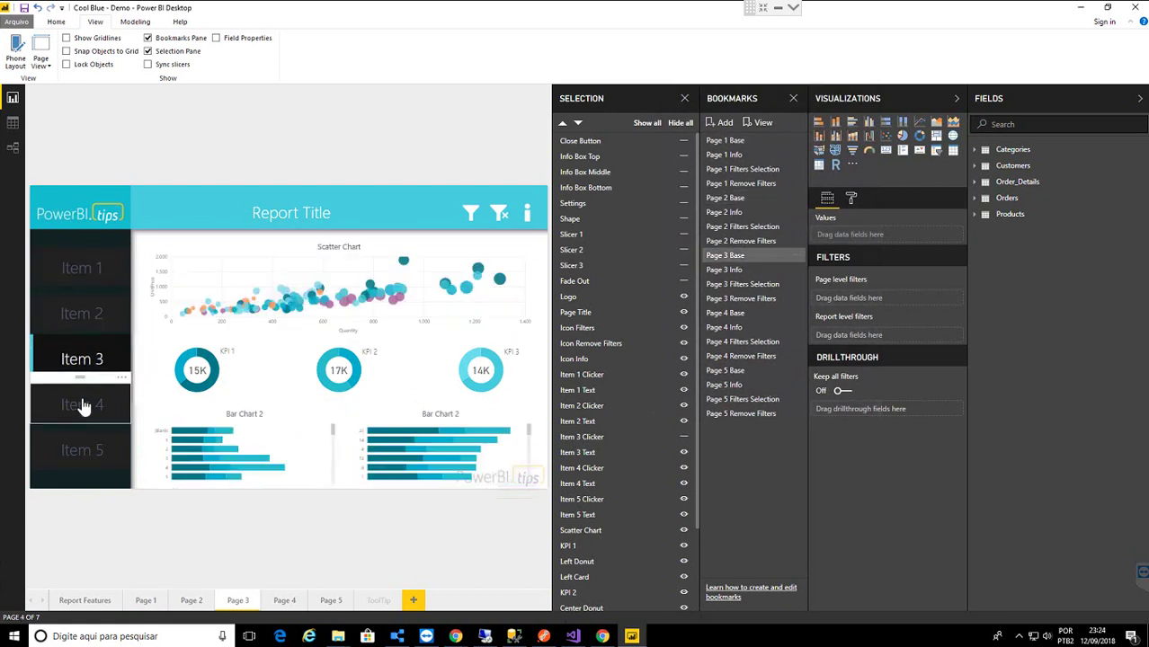
pyautogui.keyDown('ctrl'); pyautogui.click(90, 465); pyautogui.keyUp('ctrl')
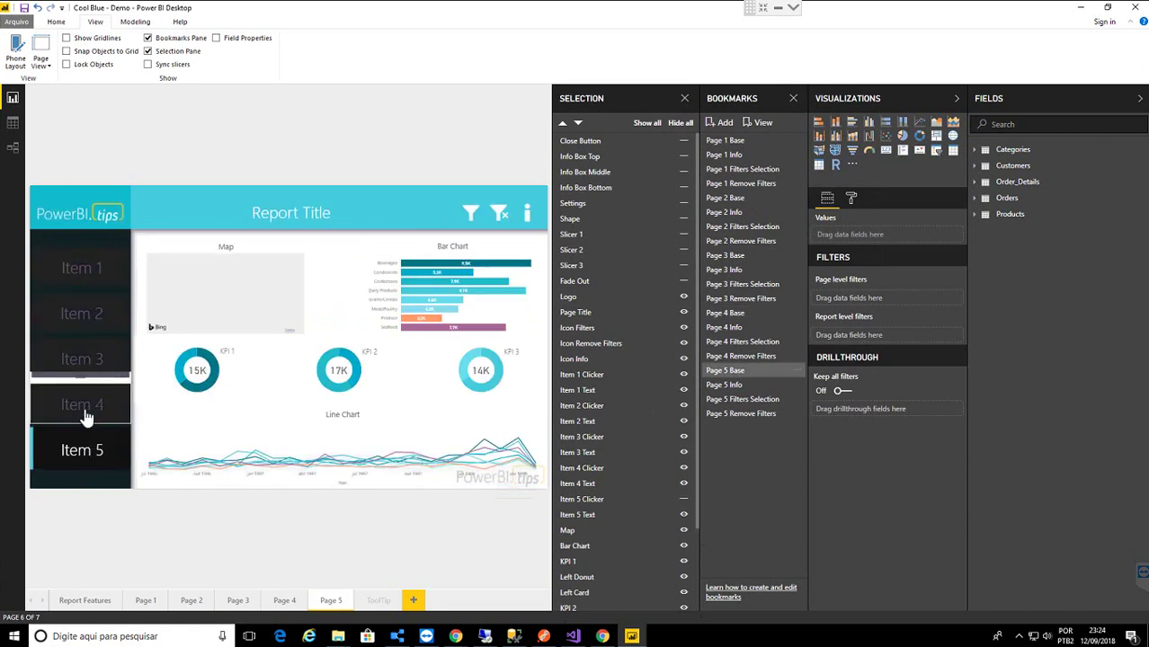
pyautogui.keyDown('ctrl'); pyautogui.click(93, 383); pyautogui.keyUp('ctrl')
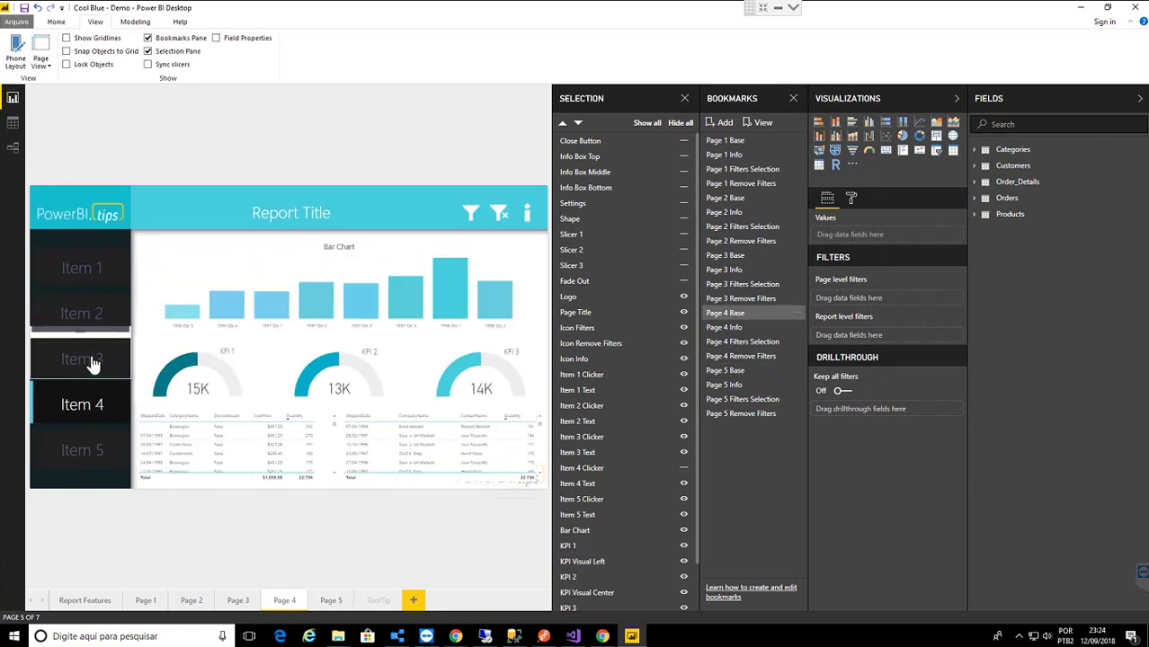
pyautogui.keyDown('ctrl'); pyautogui.click(91, 343); pyautogui.keyUp('ctrl')
pyautogui.keyDown('ctrl'); pyautogui.click(87, 322); pyautogui.keyUp('ctrl')
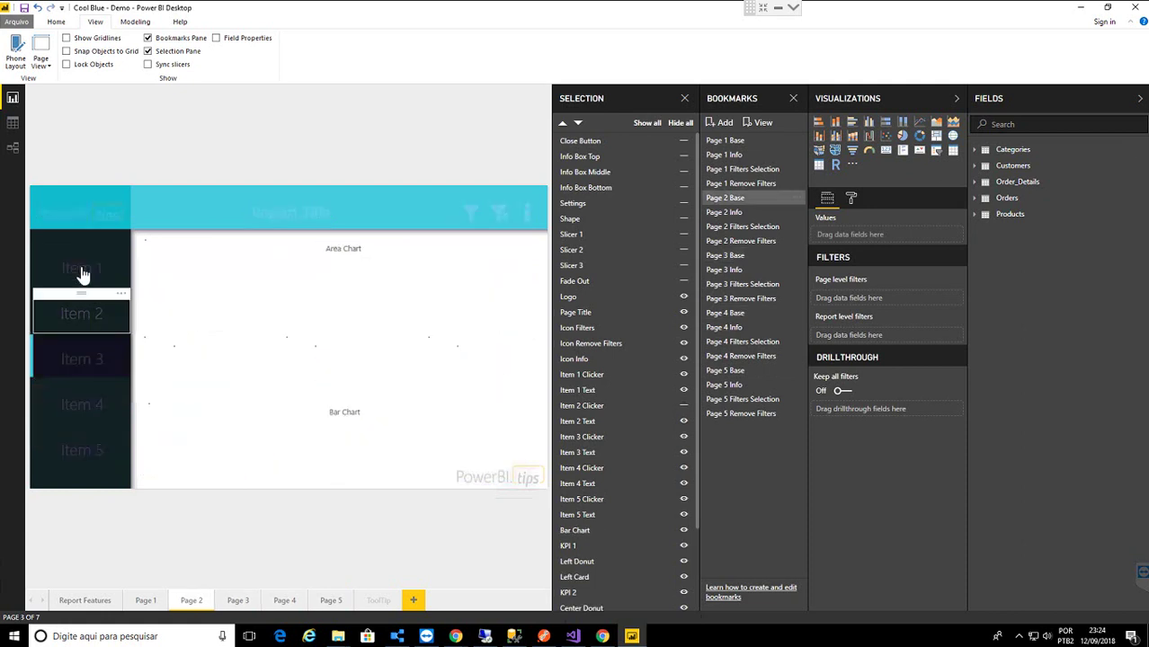
pyautogui.keyDown('ctrl'); pyautogui.click(82, 272); pyautogui.keyUp('ctrl')
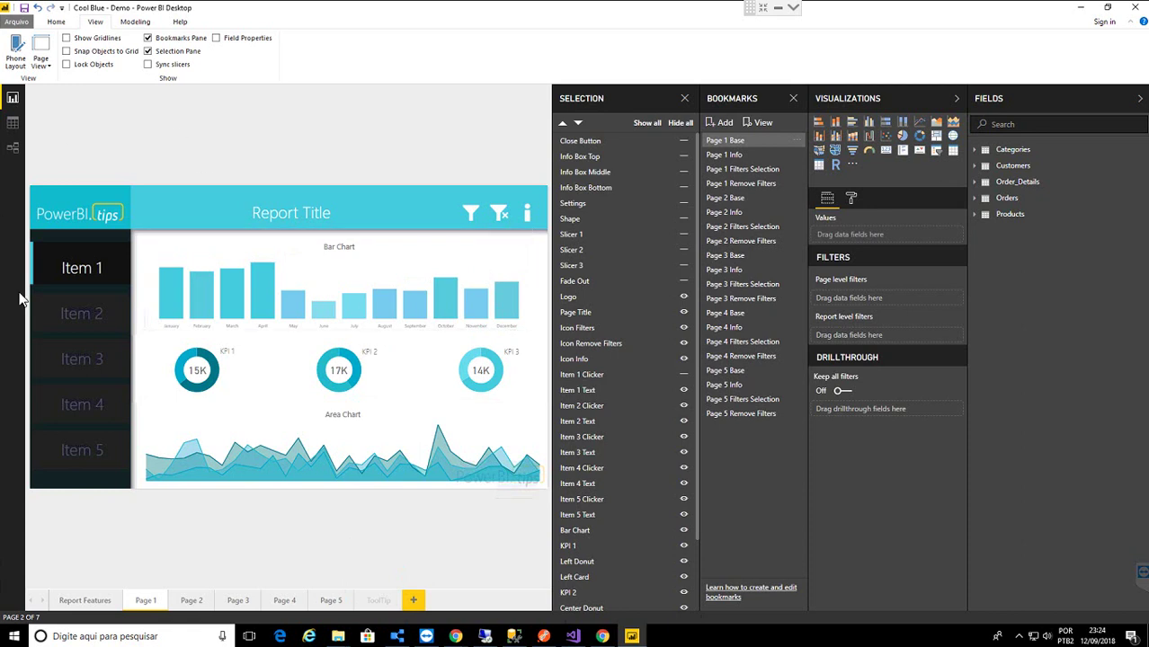
# Select the Item 1 text and the Item 3 clicker on Page 1 for inspection, and view Page 4 before returning to Page 1.
pyautogui.moveTo(43, 194)
pyautogui.click(64, 259)
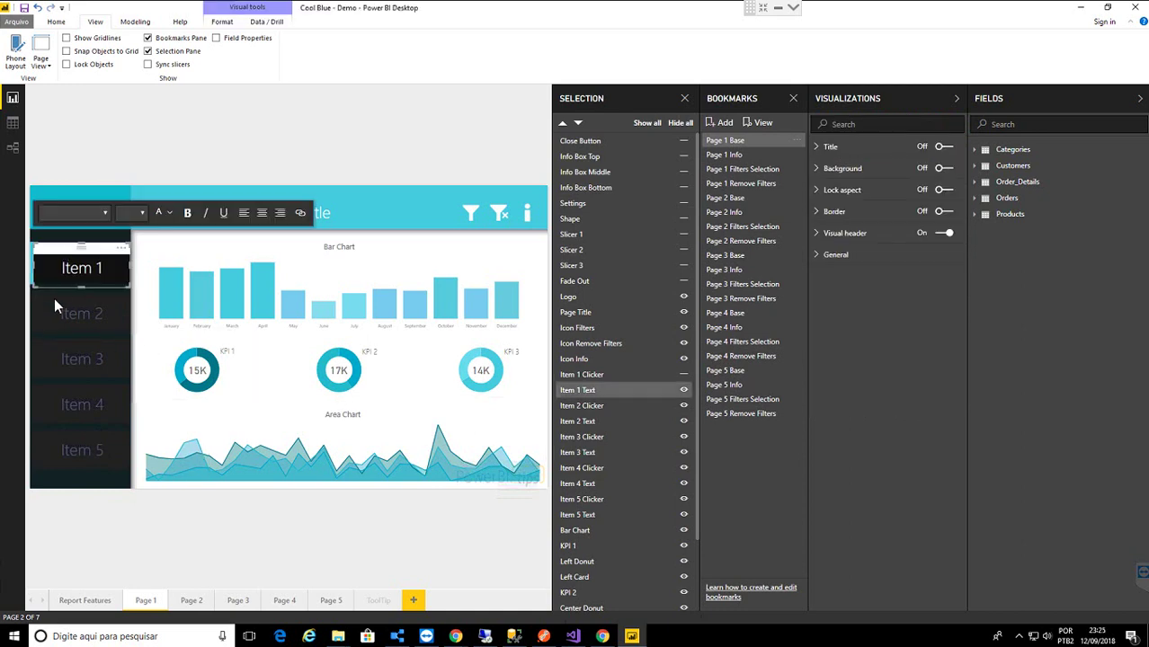
pyautogui.click(63, 362)
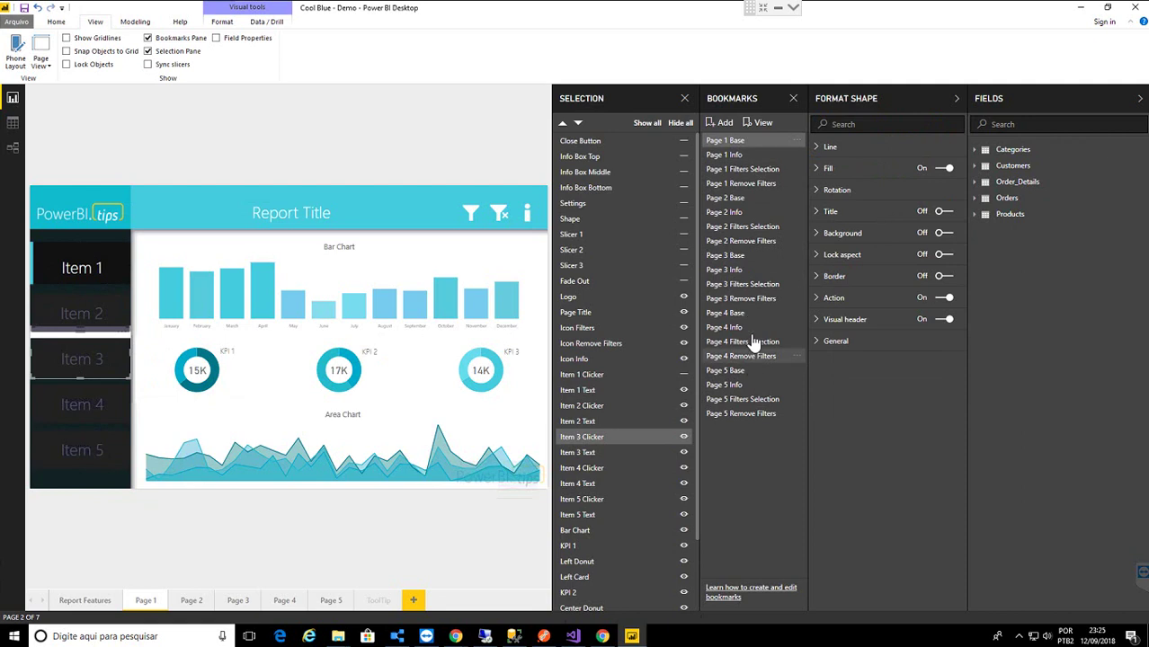
pyautogui.click(284, 601)
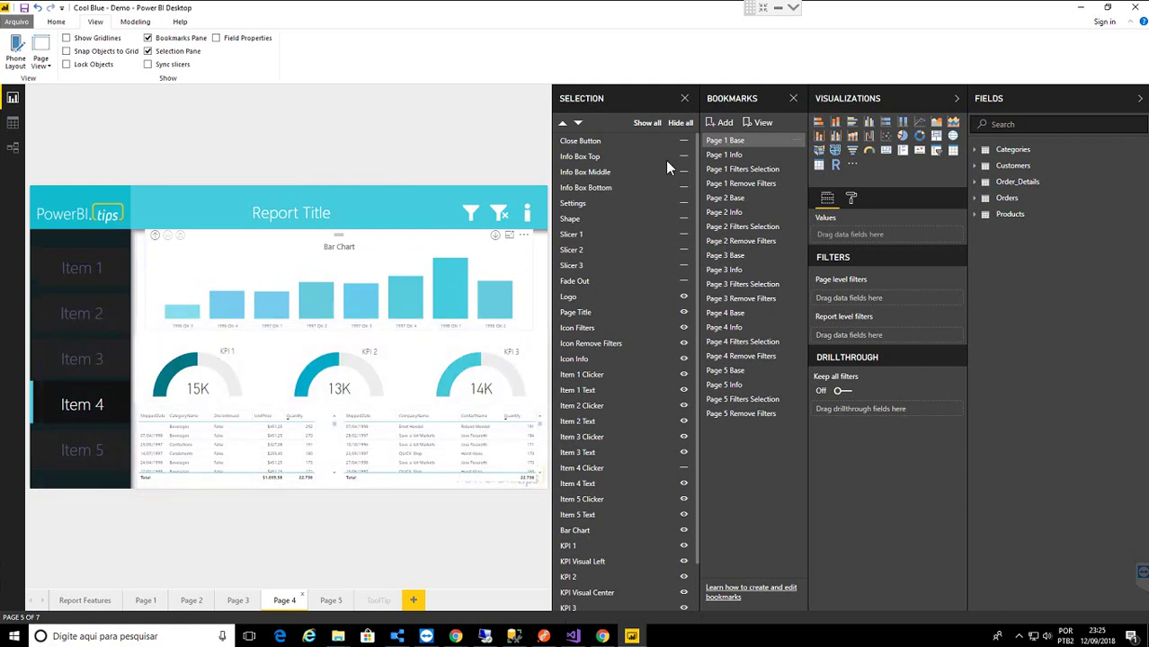
pyautogui.click(145, 601)
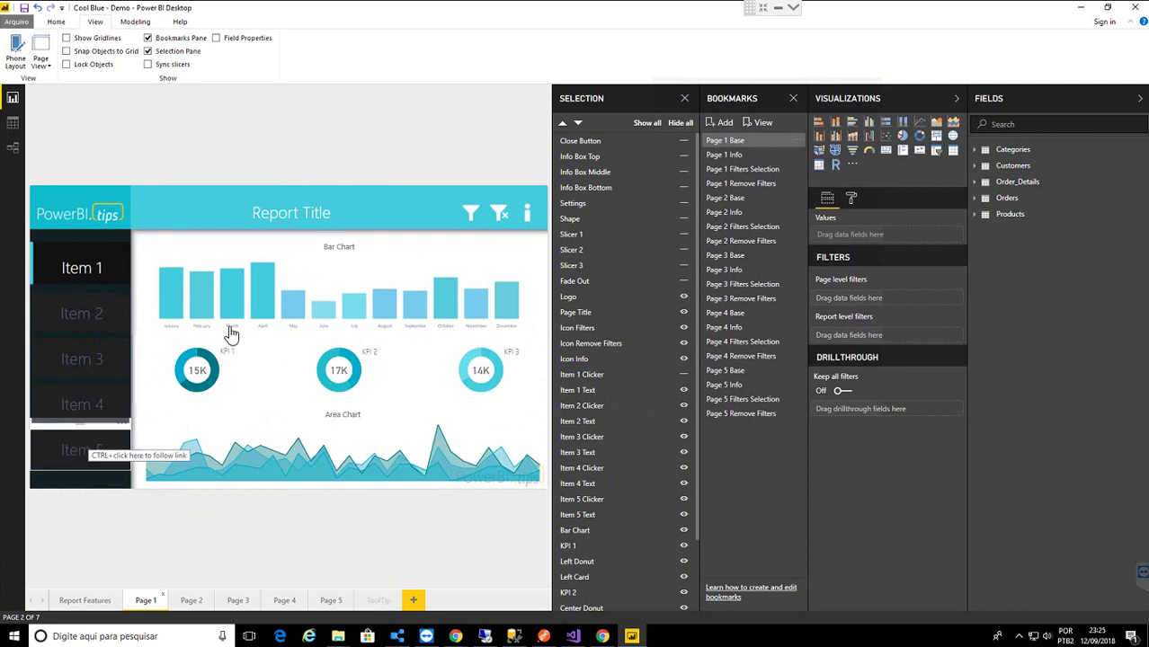
# Open the Filters Selection overlay on Page 1 and close it again, two times, comparing which objects are shown in each state.
pyautogui.keyDown('ctrl'); pyautogui.click(468, 216); pyautogui.keyUp('ctrl')
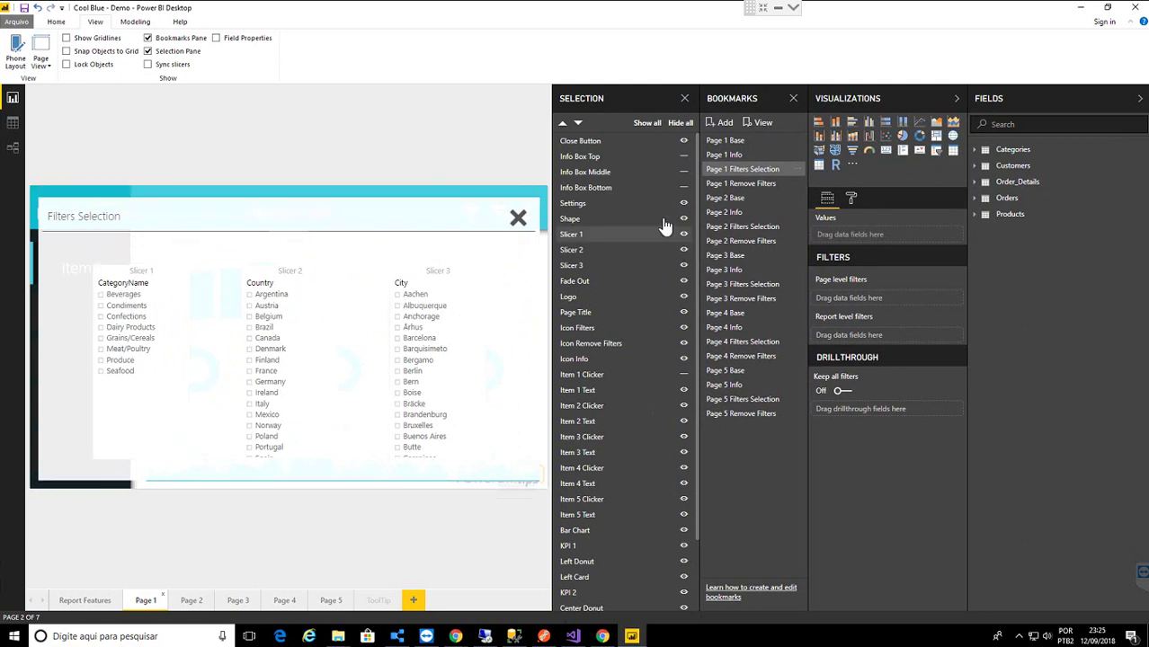
pyautogui.click(518, 221)
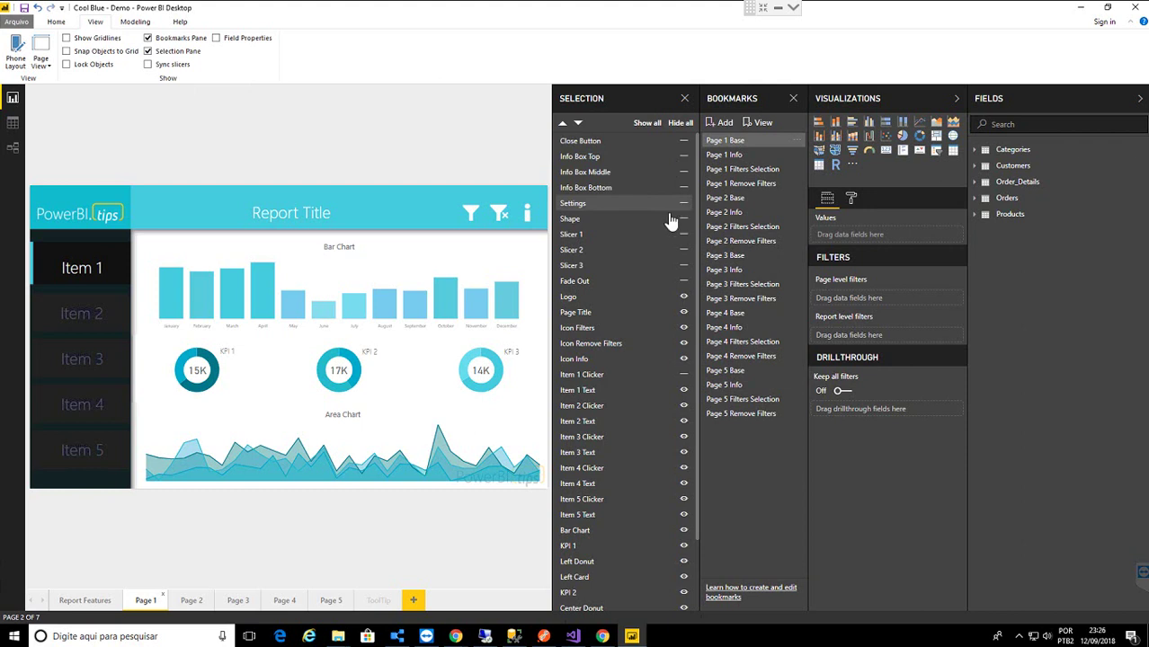
pyautogui.click(470, 216)
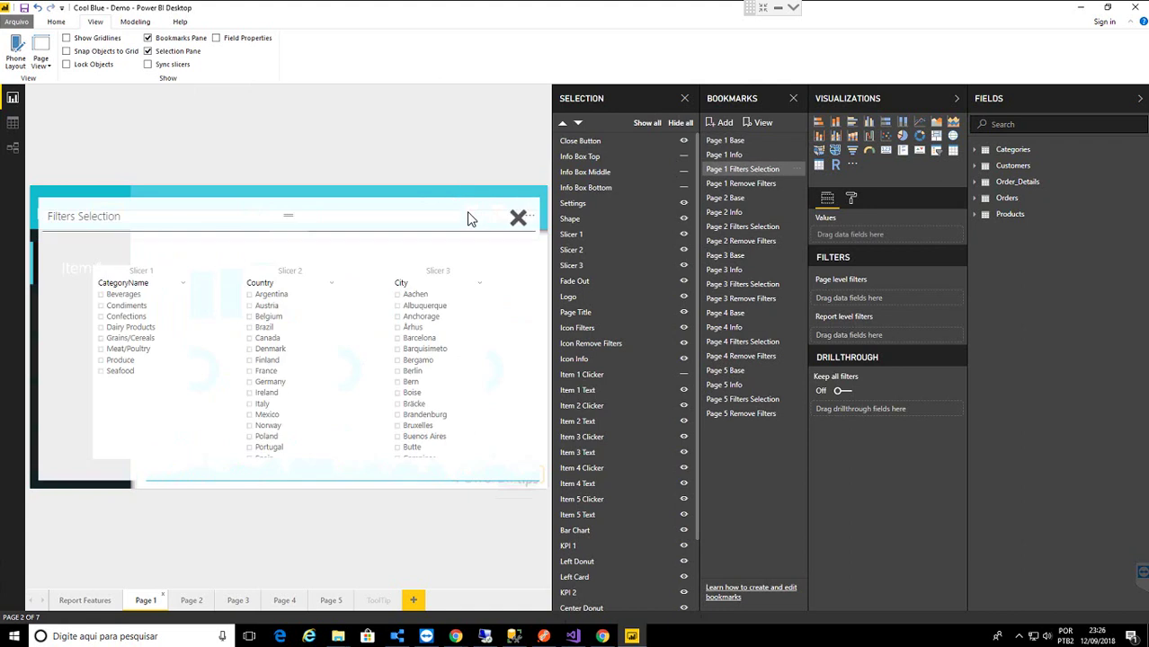
pyautogui.click(518, 219)
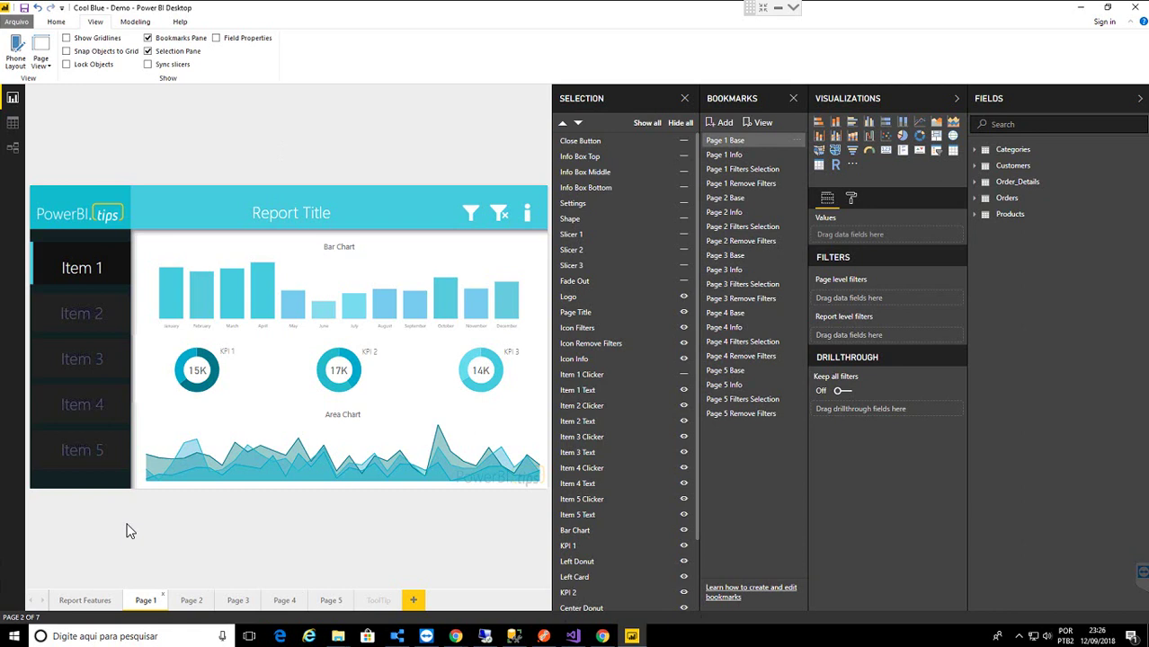
# View the Report Features page and return to Page 1.
pyautogui.click(84, 600)
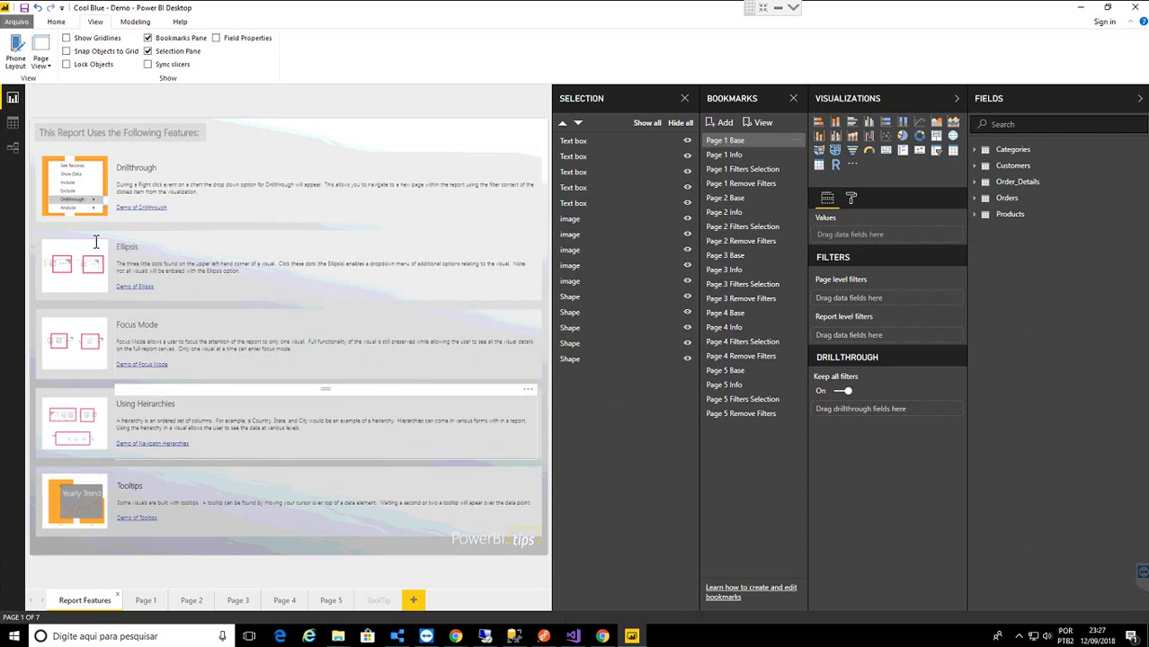
pyautogui.click(147, 602)
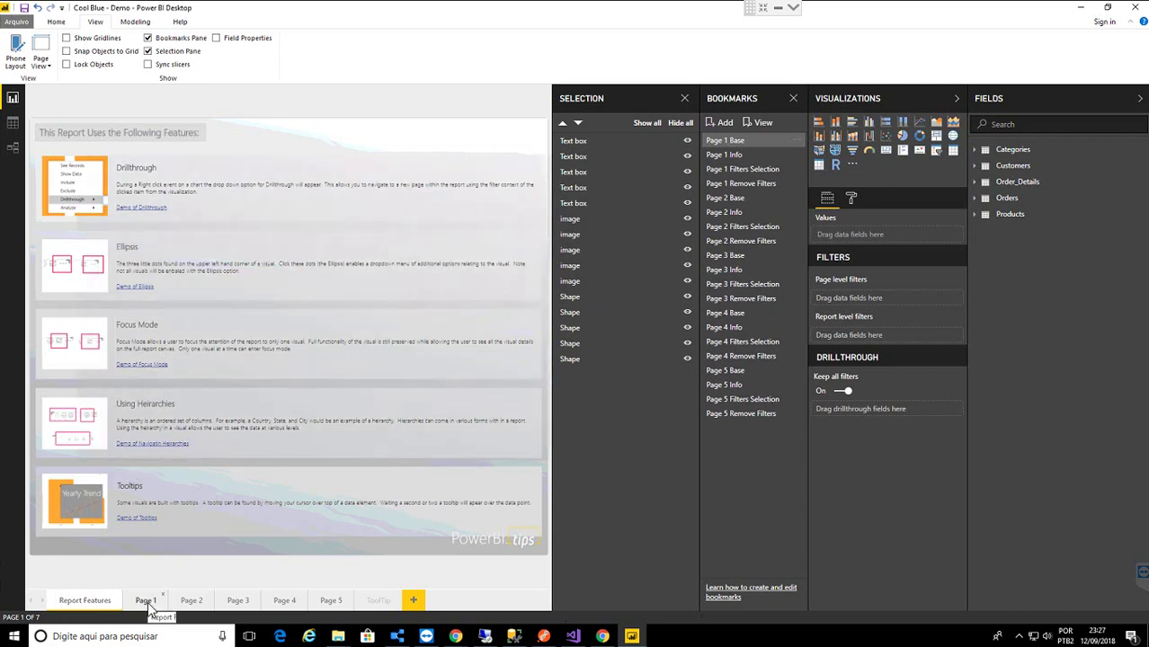